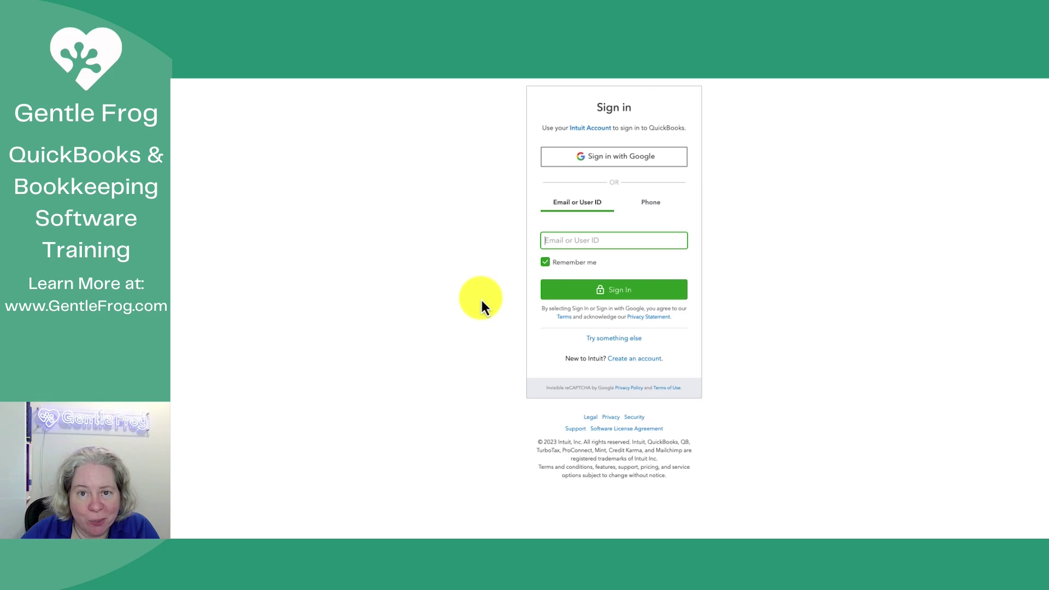
Start creating a new Intuit account from the 'New to Intuit?' link on the sign-in page
{"action": "left_click", "coordinate": [637, 364]}
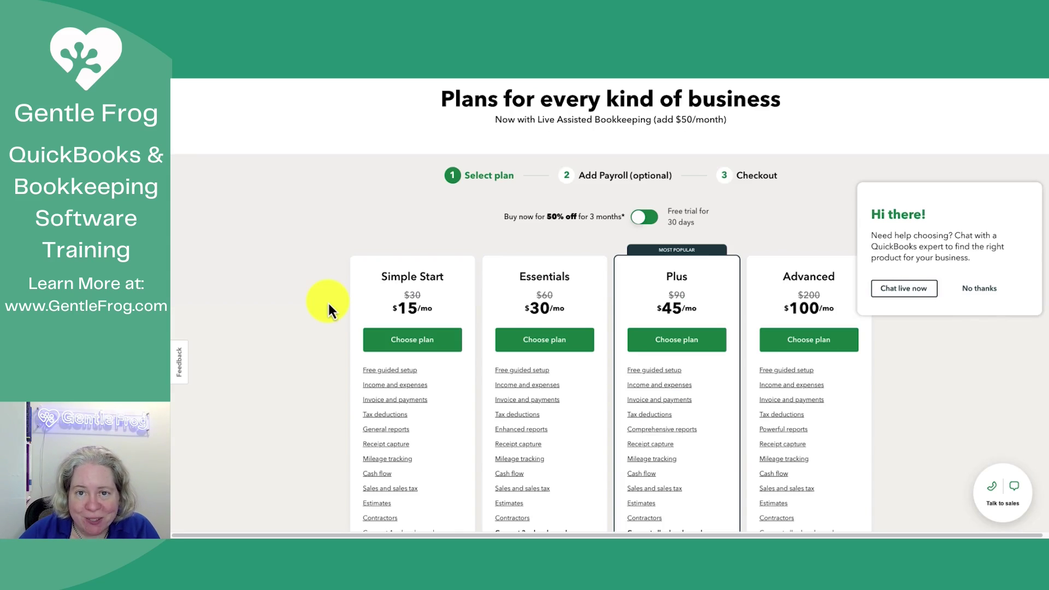
Decline the expert chat, choose the Plus plan, and continue without payroll
{"action": "left_click", "coordinate": [975, 288]}
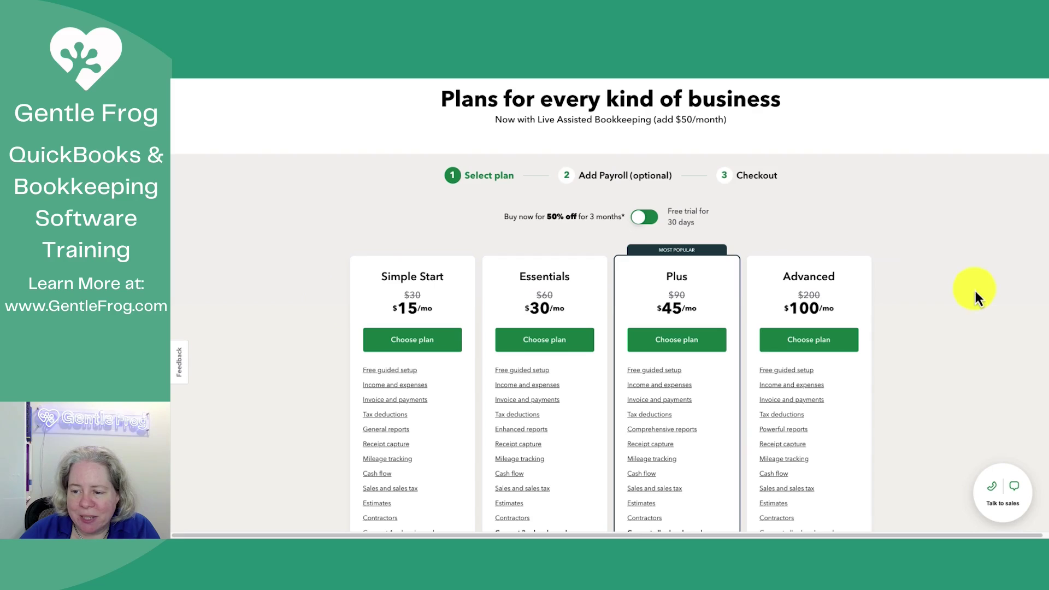
{"action": "scroll", "coordinate": [853, 298], "scroll_direction": "down", "scroll_amount": 1}
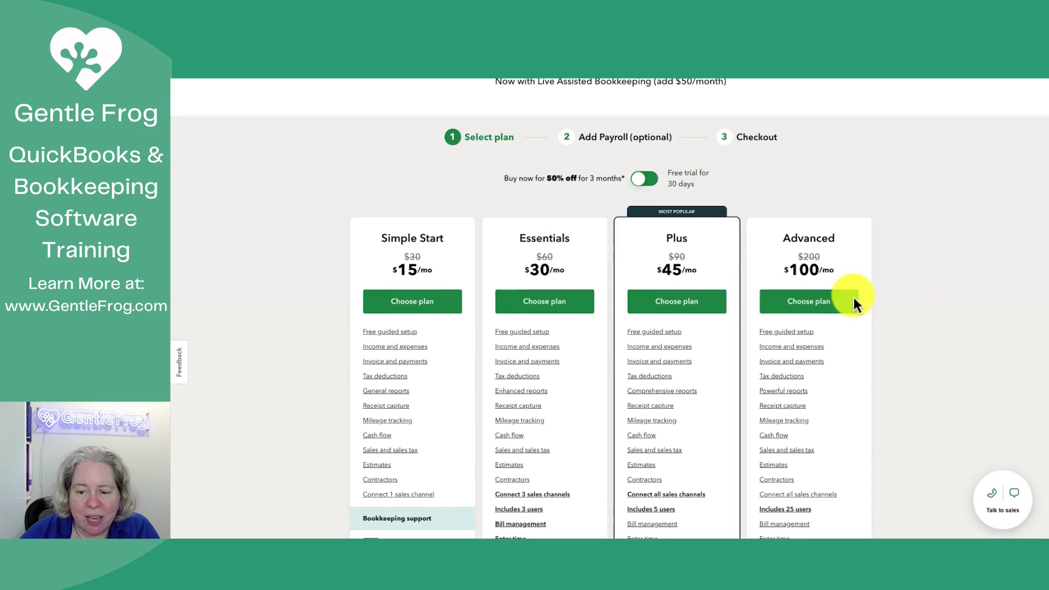
{"action": "left_click", "coordinate": [690, 313]}
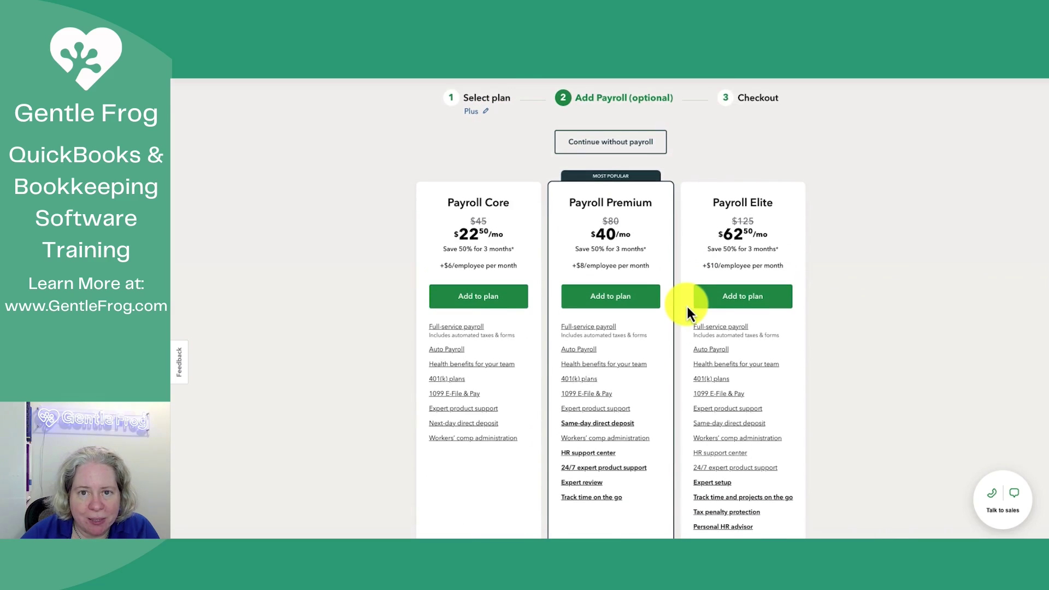
{"action": "left_click", "coordinate": [610, 149]}
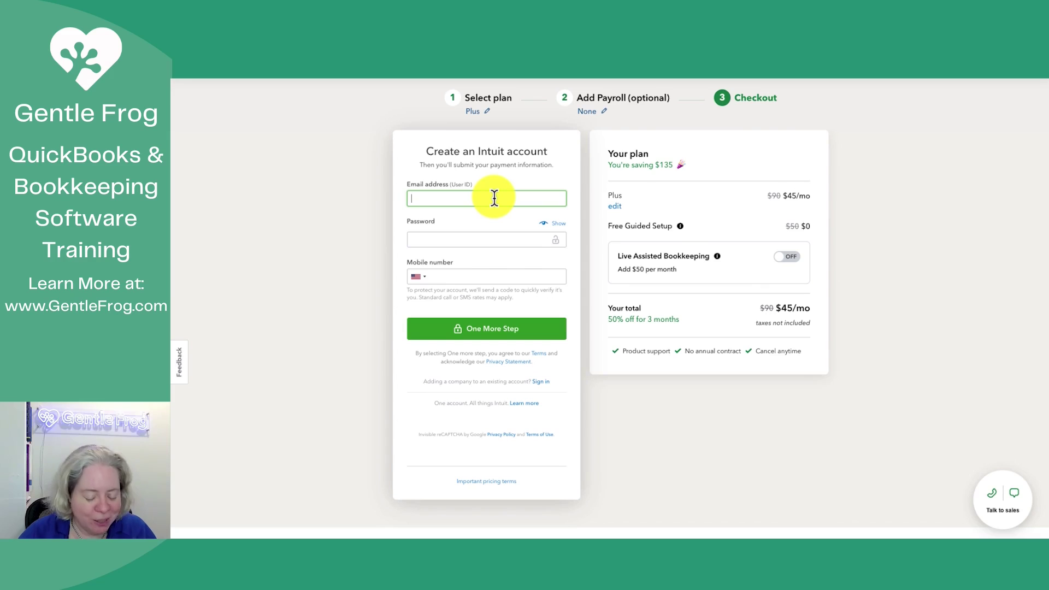
Paste the account email, enter a password, and submit with One More Step
{"action": "key", "text": "ctrl+v"}
{"action": "left_click", "coordinate": [462, 240]}
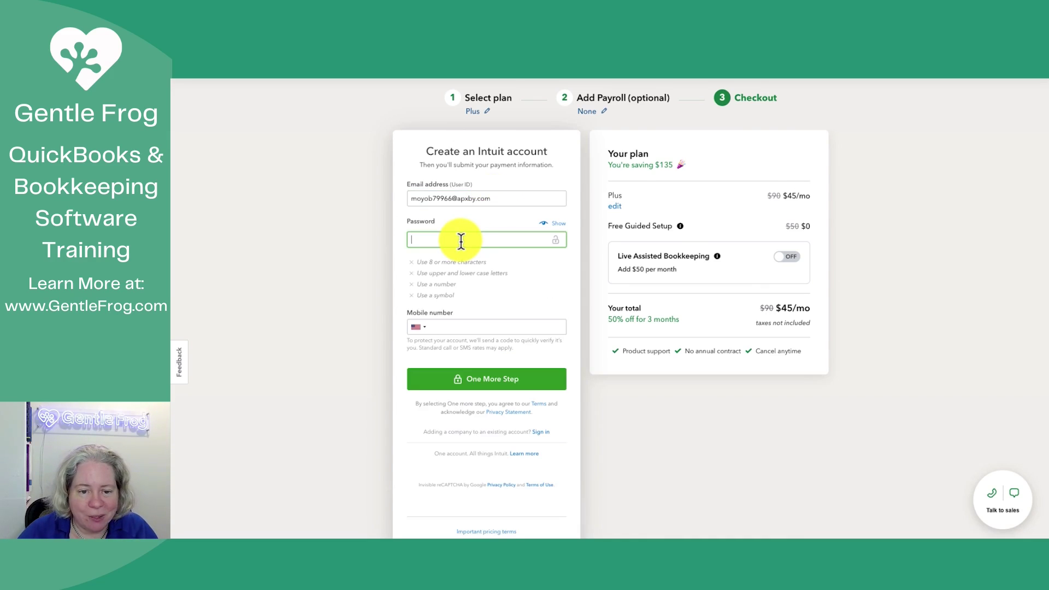
{"action": "type", "text": "••••••••"}
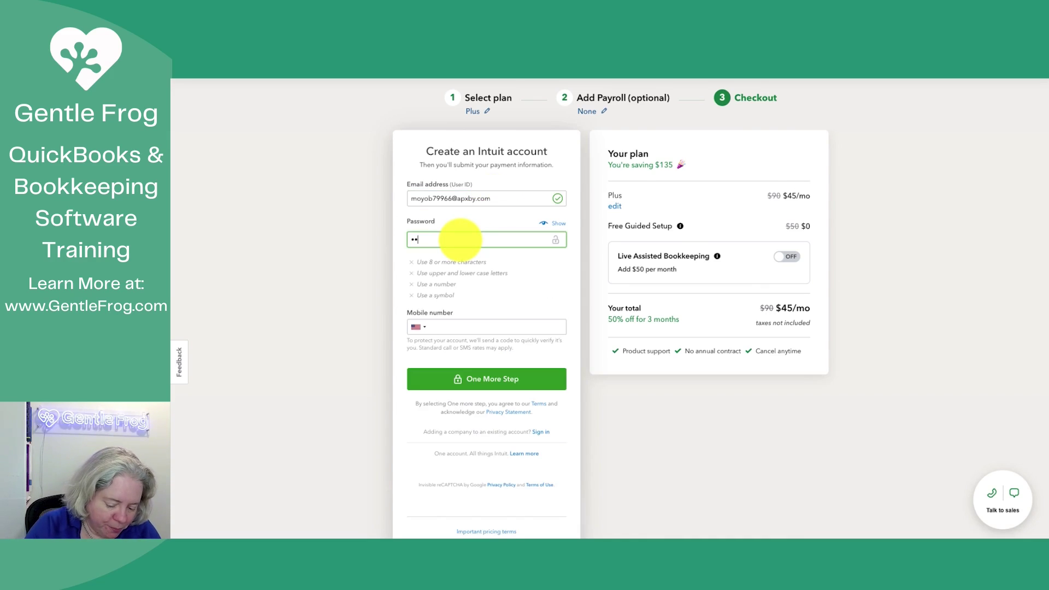
{"action": "type", "text": "•••"}
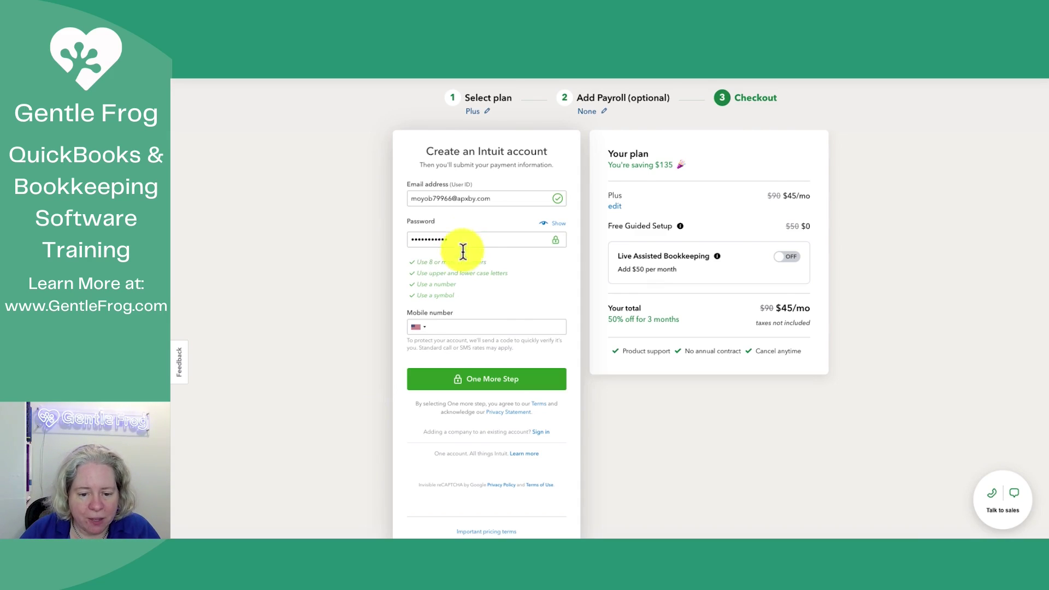
{"action": "left_click", "coordinate": [488, 385]}
Enter the account's mobile phone number and submit to create the account
{"action": "left_click", "coordinate": [477, 328]}
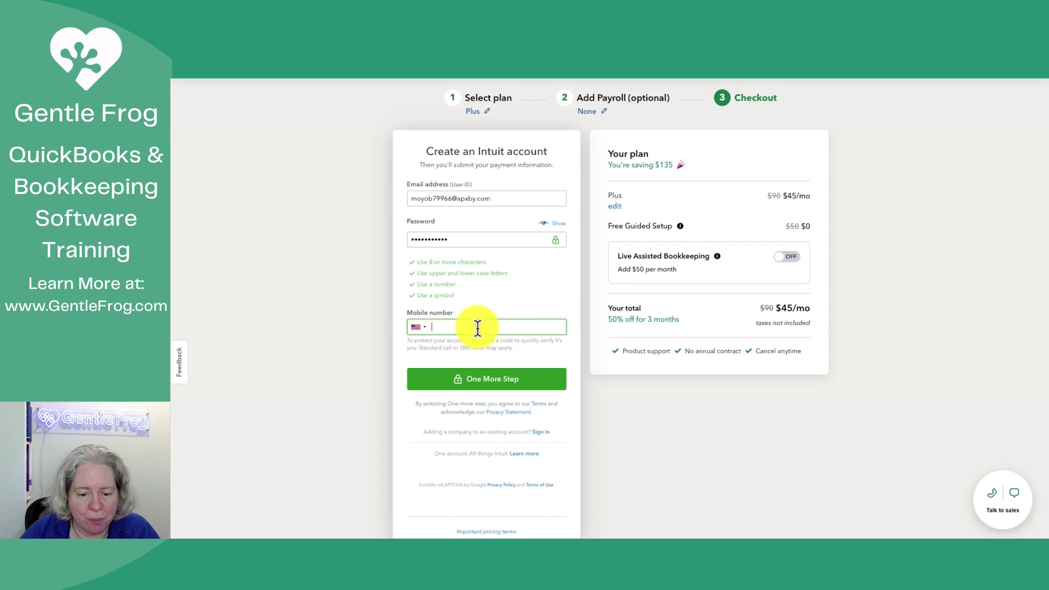
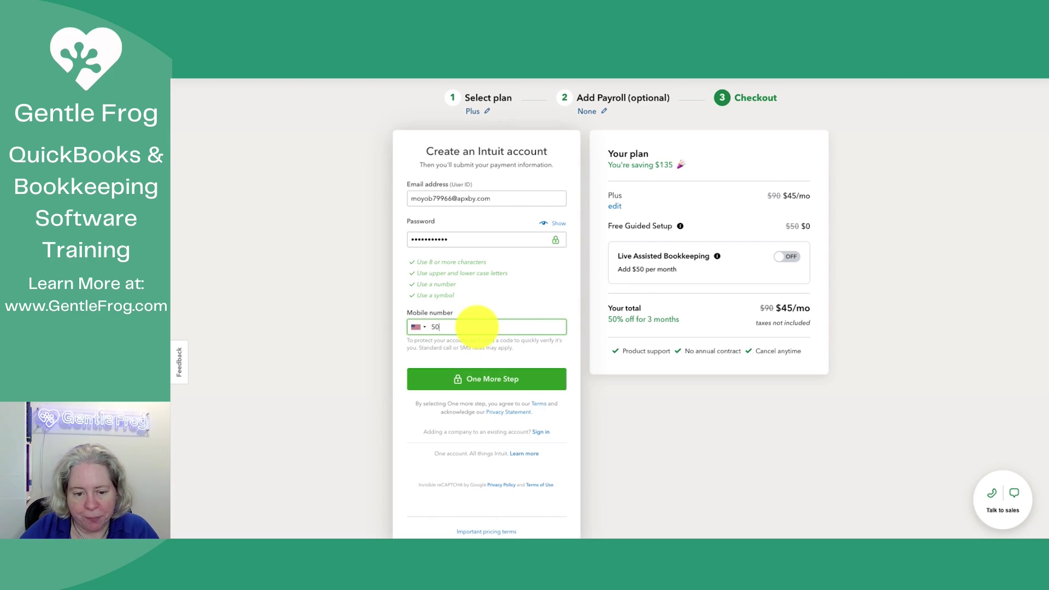
{"action": "left_click", "coordinate": [497, 389]}
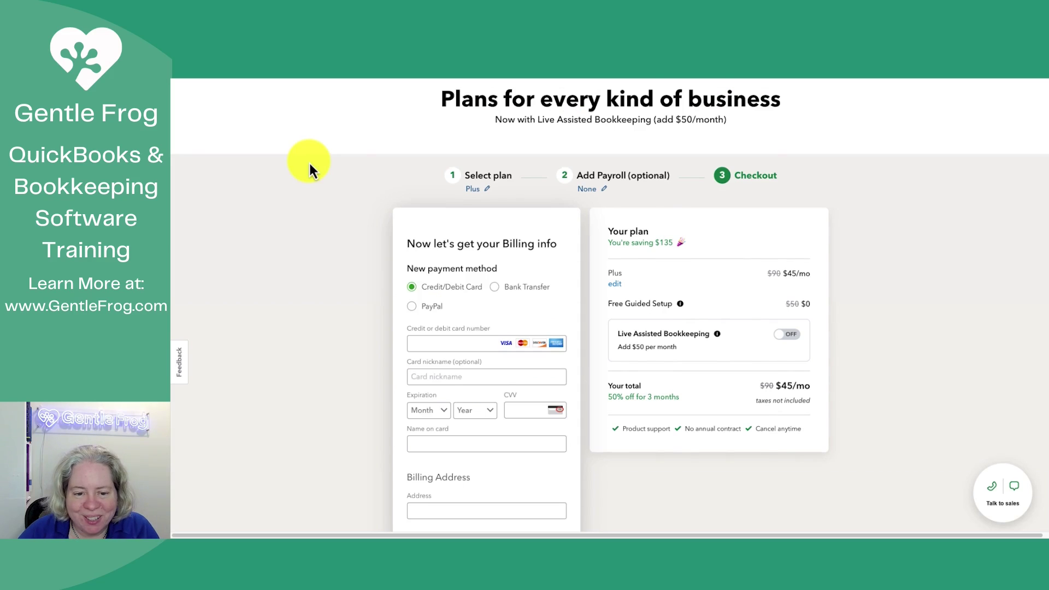
Scroll through the billing info form's card details and billing address fields
{"action": "scroll", "coordinate": [309, 161], "scroll_direction": "down", "scroll_amount": 5}
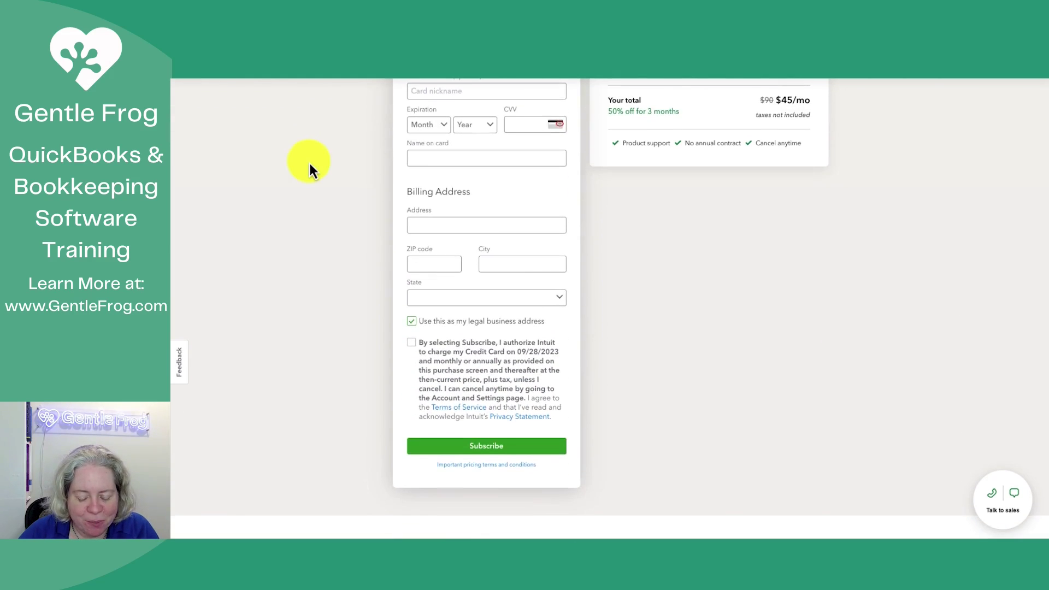
{"action": "scroll", "coordinate": [310, 161], "scroll_direction": "up", "scroll_amount": 5}
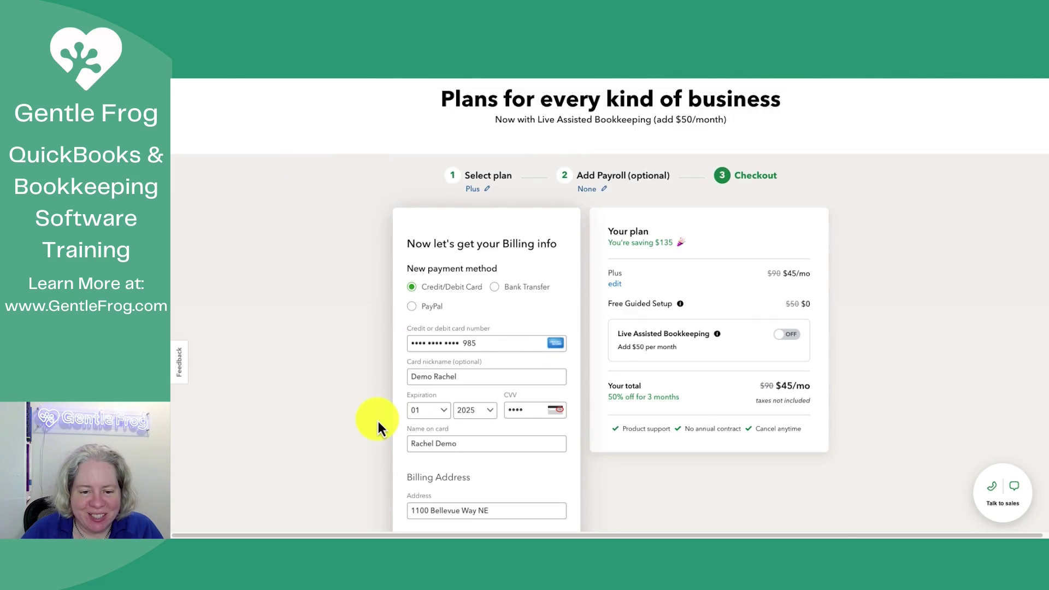
{"action": "scroll", "coordinate": [378, 421], "scroll_direction": "down", "scroll_amount": 2}
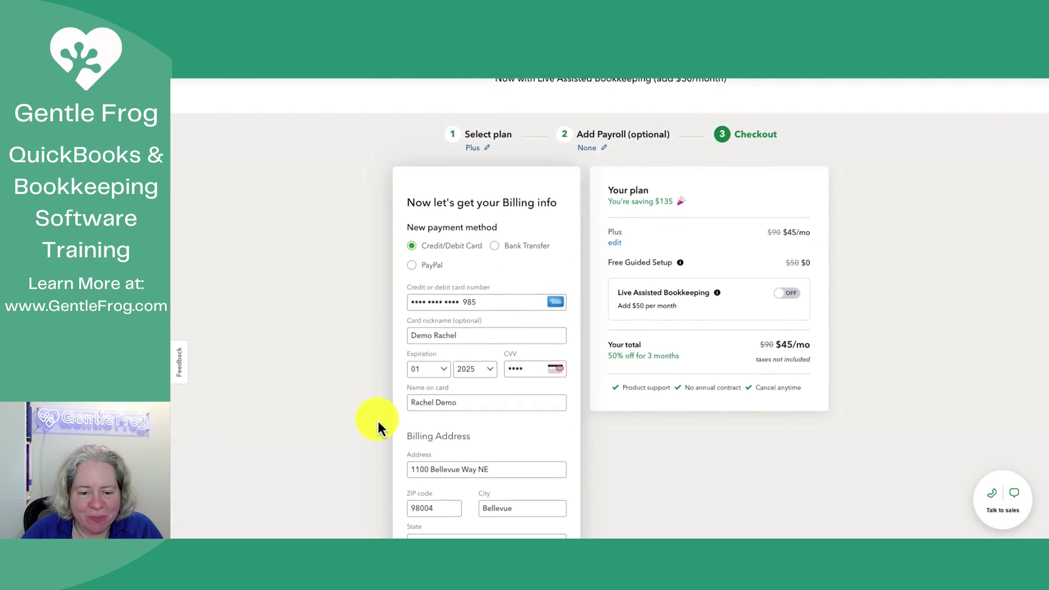
{"action": "scroll", "coordinate": [379, 421], "scroll_direction": "down", "scroll_amount": 3}
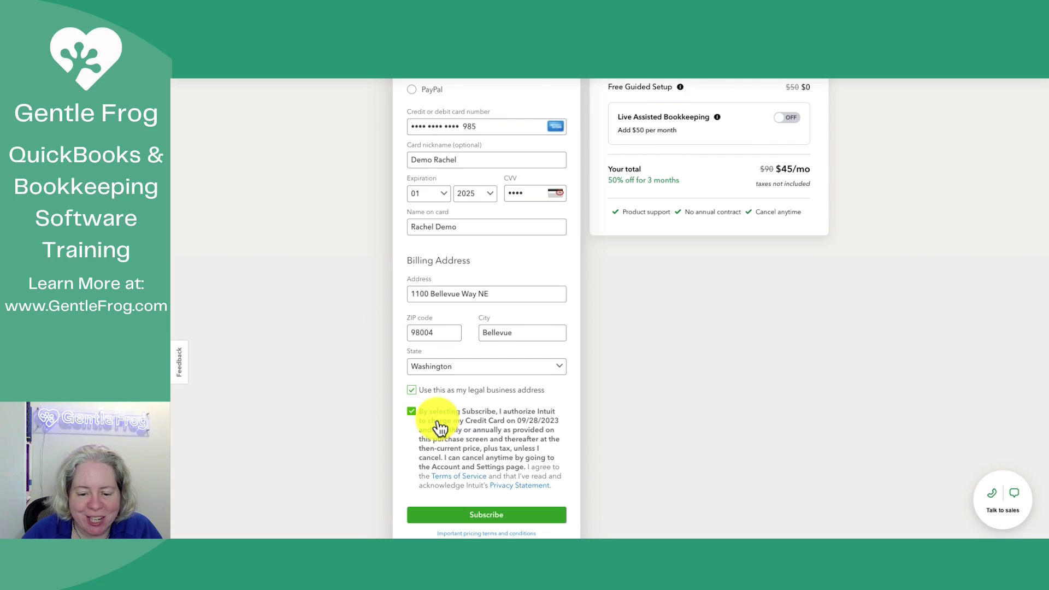
{"action": "scroll", "coordinate": [521, 438], "scroll_direction": "down", "scroll_amount": 1}
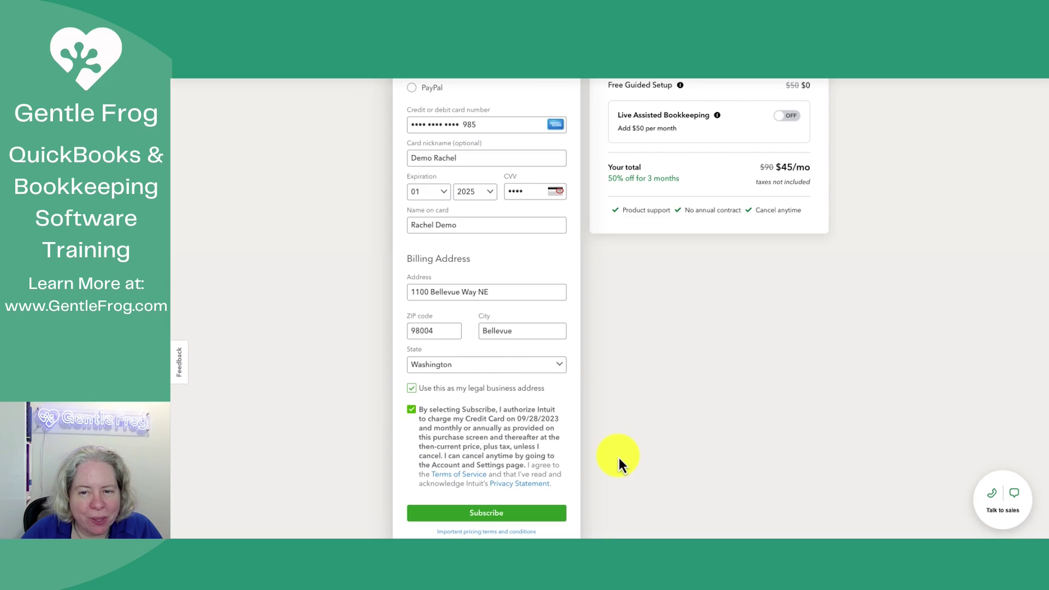
{"action": "scroll", "coordinate": [618, 456], "scroll_direction": "up", "scroll_amount": 1}
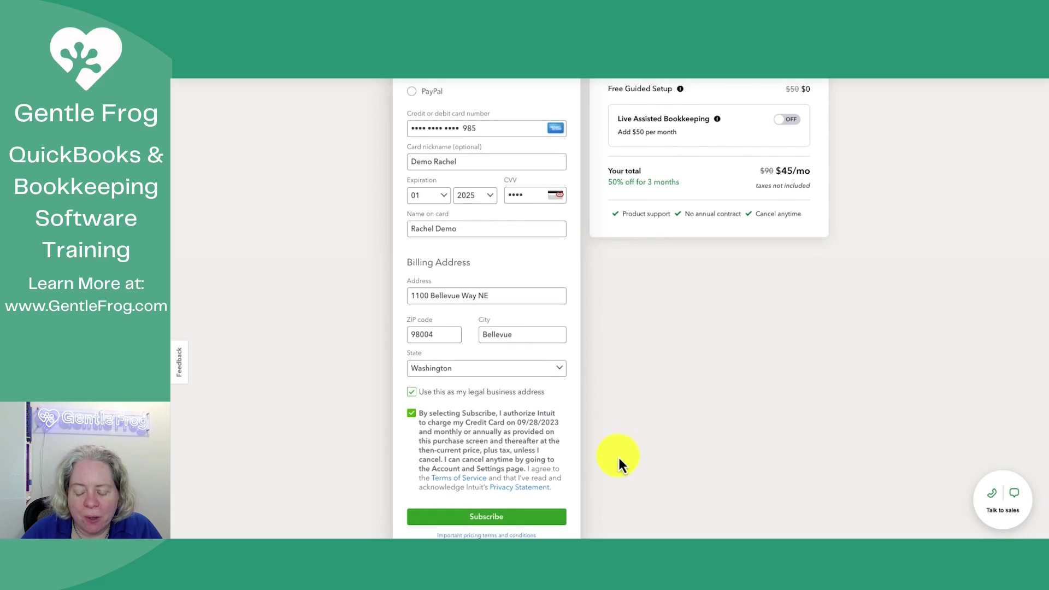
{"action": "scroll", "coordinate": [618, 456], "scroll_direction": "up", "scroll_amount": 4}
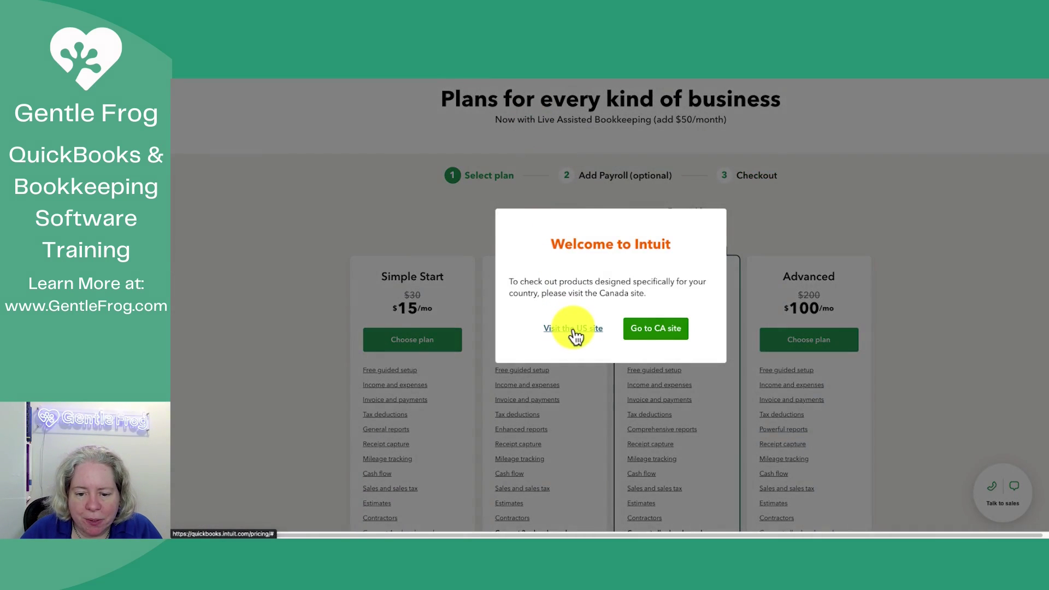
Stay on the US site, switch to the 30-day free trial, and choose Plus without payroll
{"action": "left_click", "coordinate": [573, 328]}
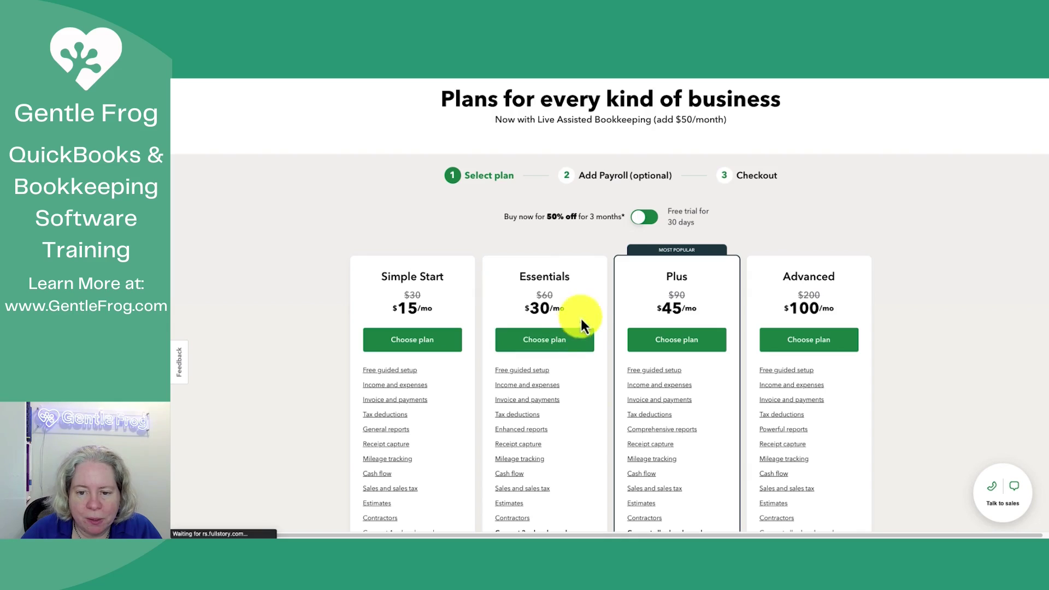
{"action": "left_click", "coordinate": [645, 218]}
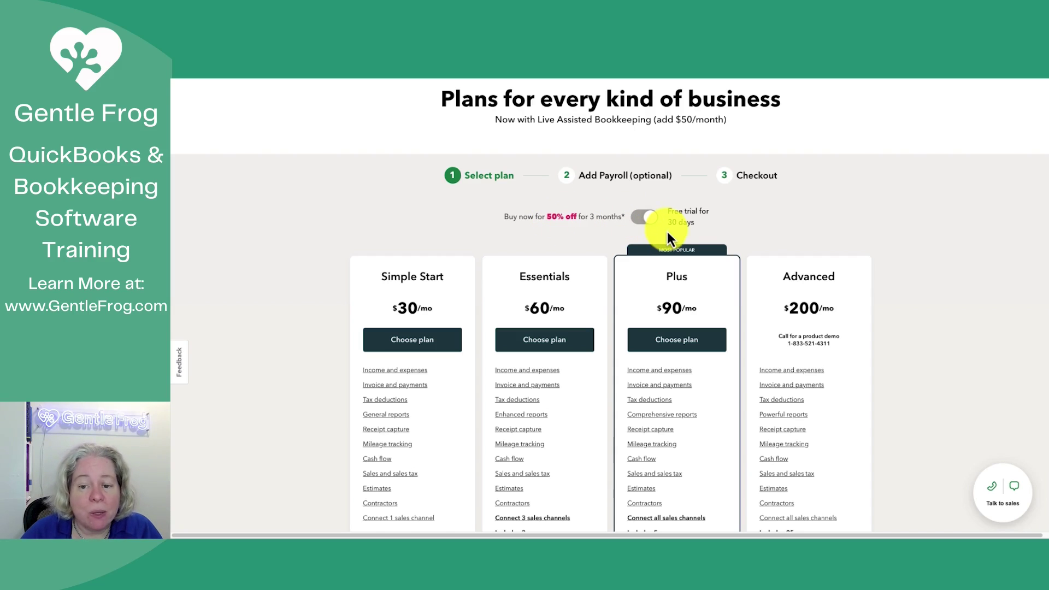
{"action": "left_click", "coordinate": [685, 343]}
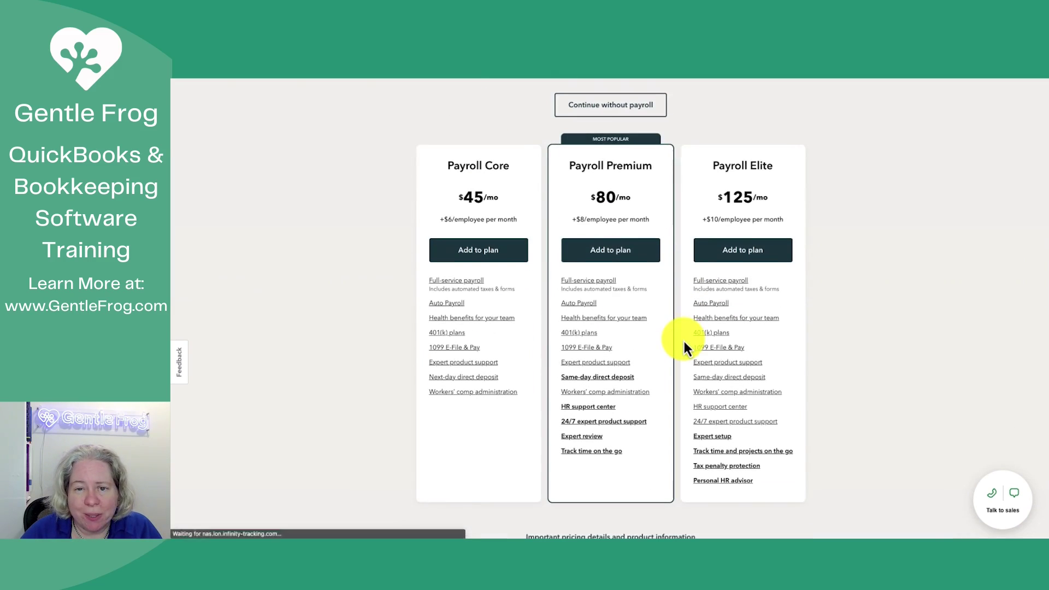
{"action": "left_click", "coordinate": [600, 114]}
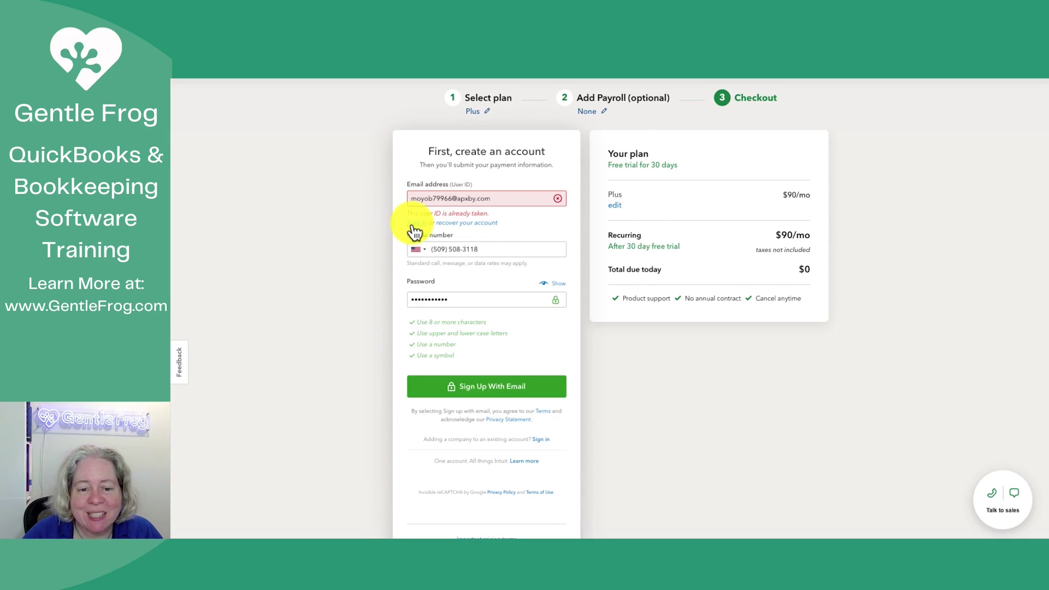
Sign in with the existing Intuit account and submit the free-trial subscription
{"action": "left_click", "coordinate": [412, 224]}
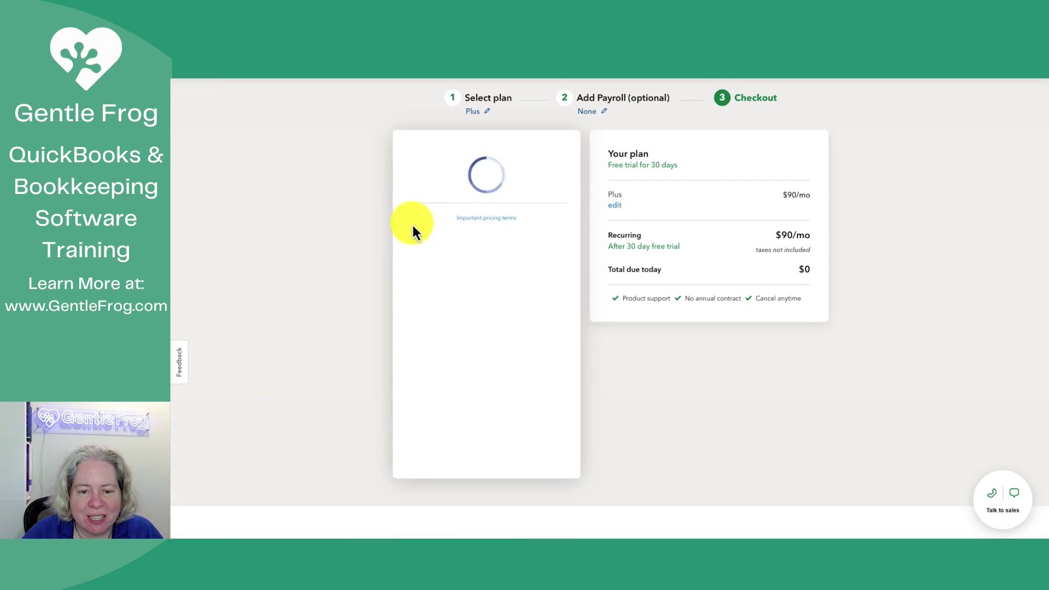
{"action": "left_click", "coordinate": [474, 252]}
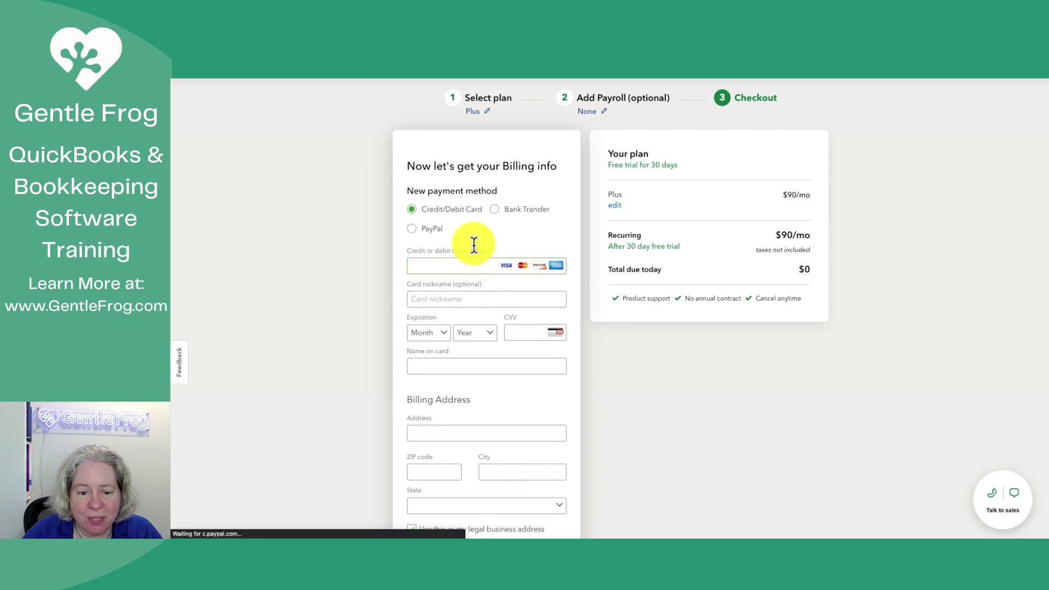
{"action": "scroll", "coordinate": [468, 297], "scroll_direction": "down", "scroll_amount": 3}
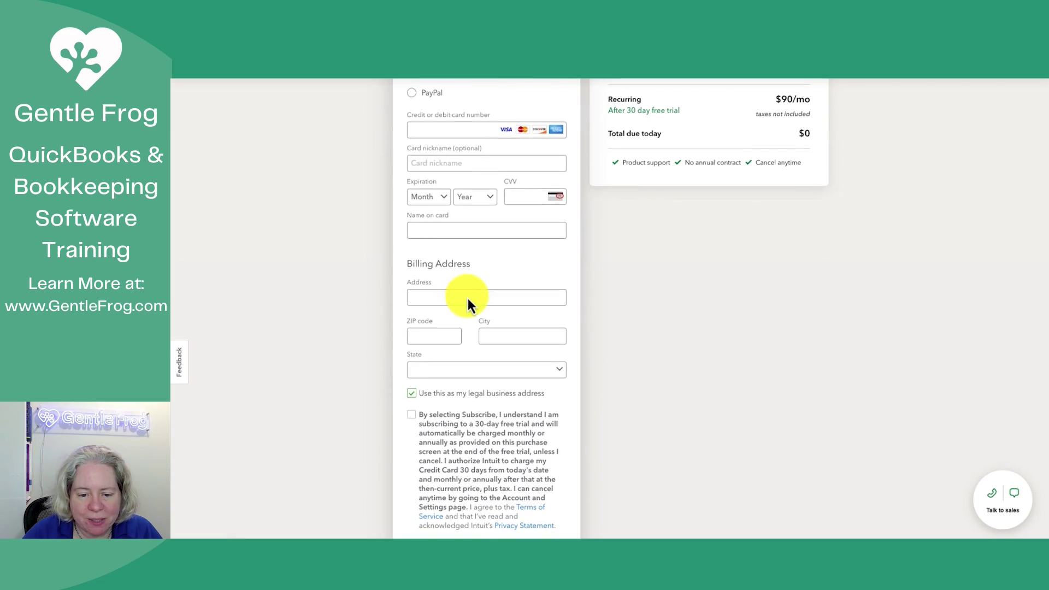
{"action": "scroll", "coordinate": [468, 300], "scroll_direction": "down", "scroll_amount": 3}
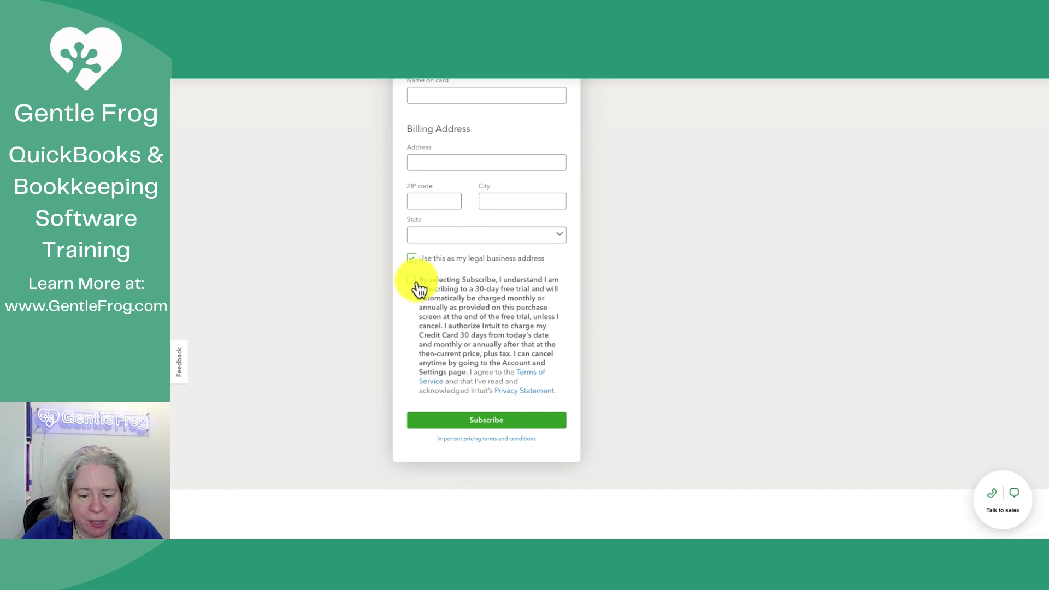
{"action": "left_click", "coordinate": [484, 424]}
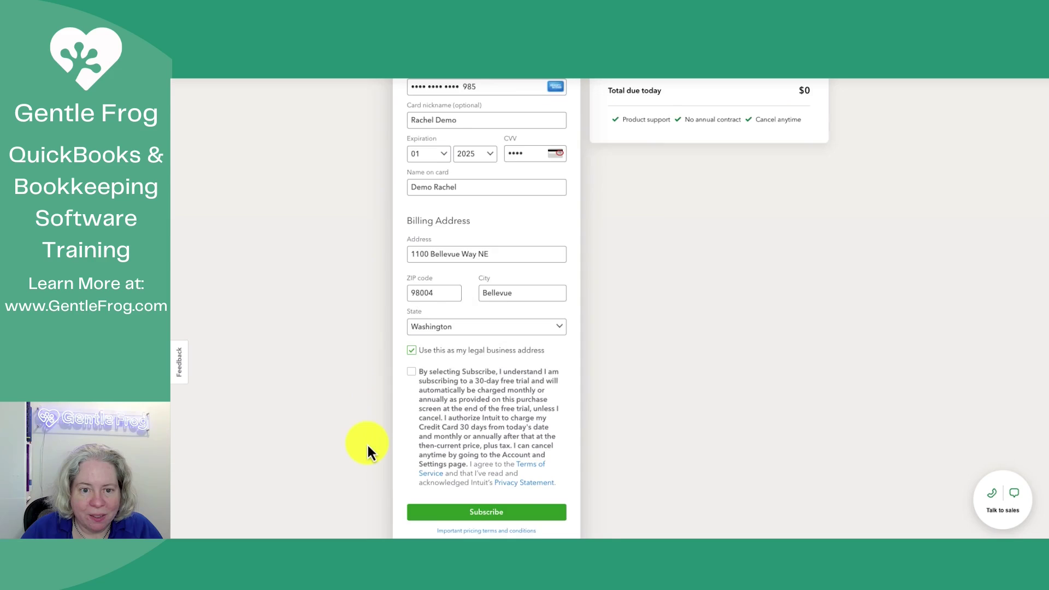
Accept the trial subscription terms, resubmit, and continue with the trial instead of buying
{"action": "scroll", "coordinate": [368, 452], "scroll_direction": "up", "scroll_amount": 2}
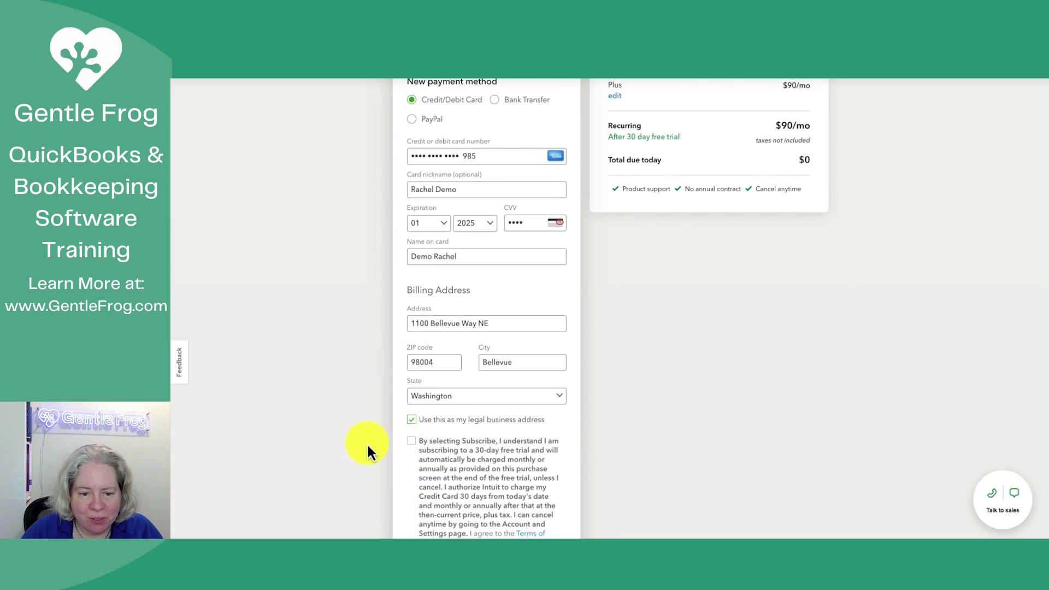
{"action": "scroll", "coordinate": [368, 445], "scroll_direction": "down", "scroll_amount": 3}
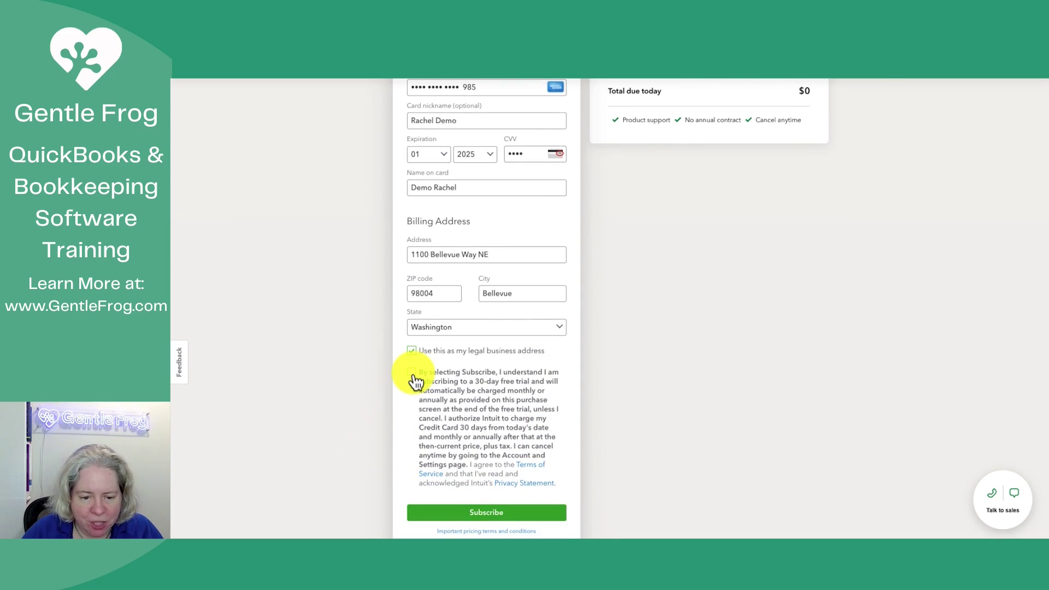
{"action": "left_click", "coordinate": [414, 376]}
{"action": "left_click", "coordinate": [493, 512]}
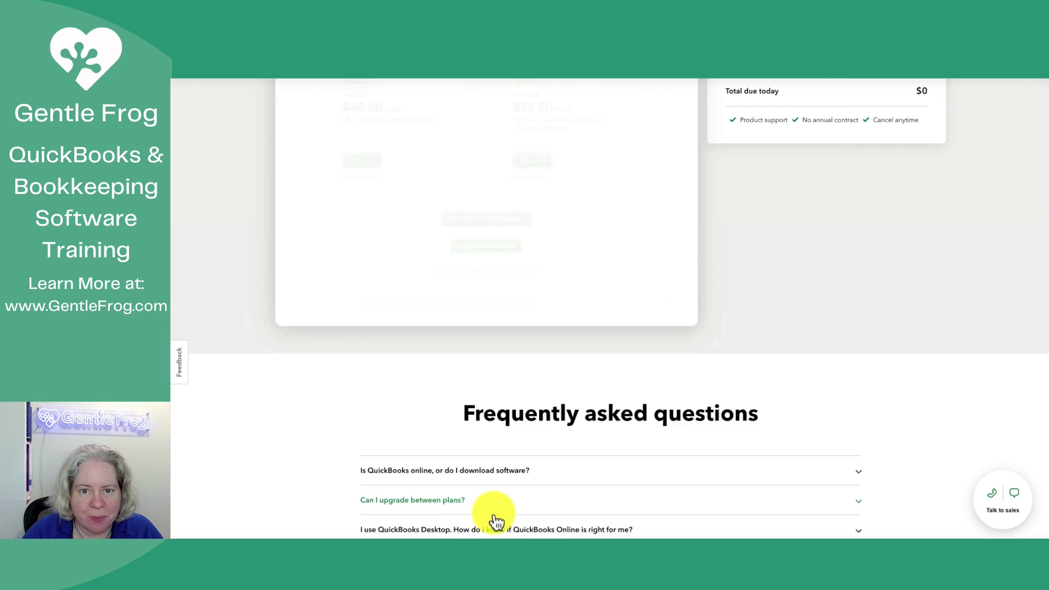
{"action": "scroll", "coordinate": [494, 512], "scroll_direction": "up", "scroll_amount": 2}
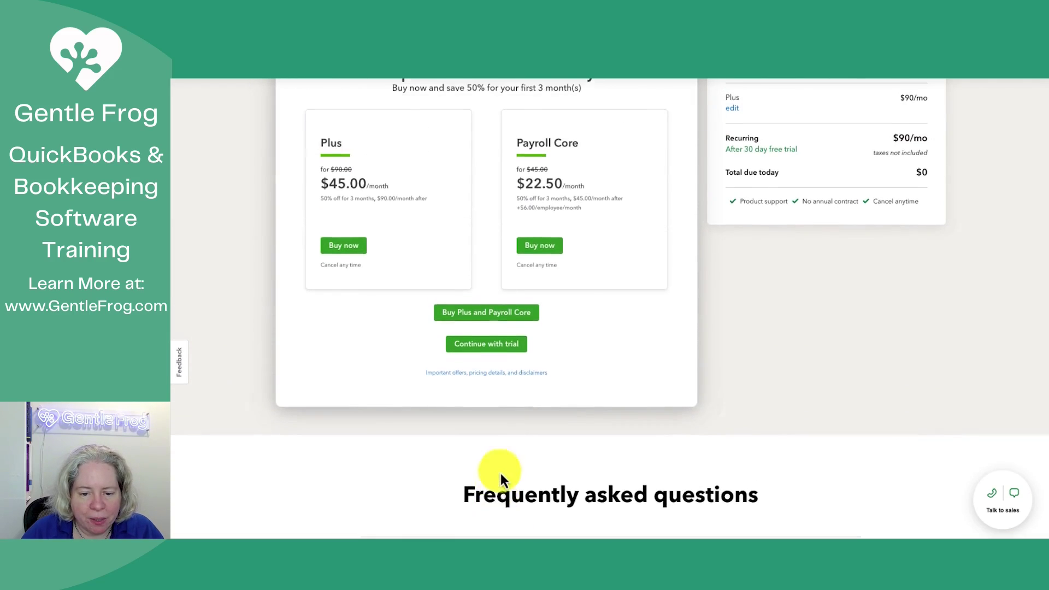
{"action": "scroll", "coordinate": [501, 473], "scroll_direction": "up", "scroll_amount": 2}
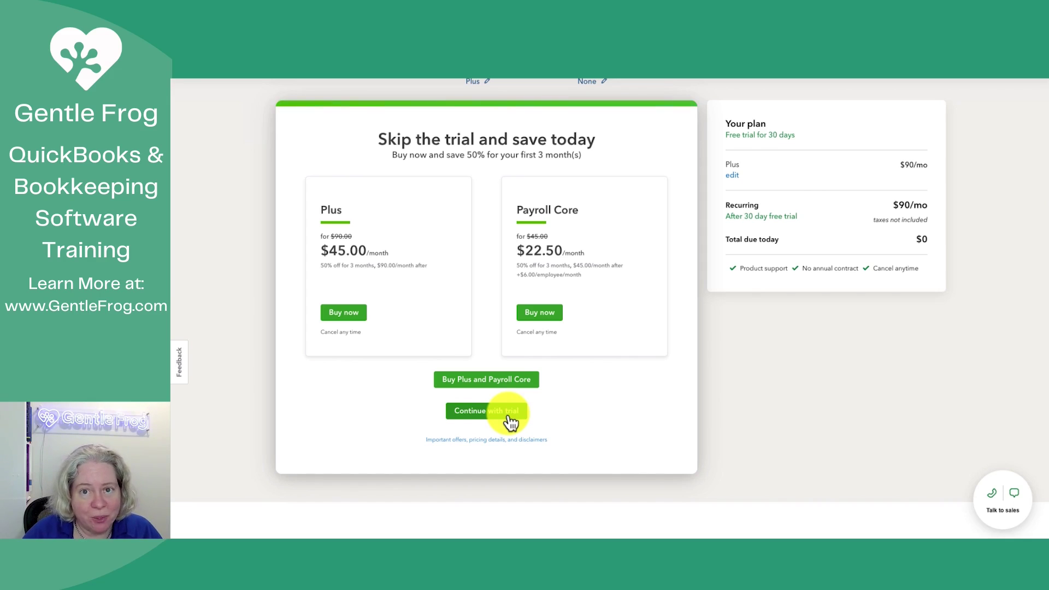
{"action": "left_click", "coordinate": [508, 417]}
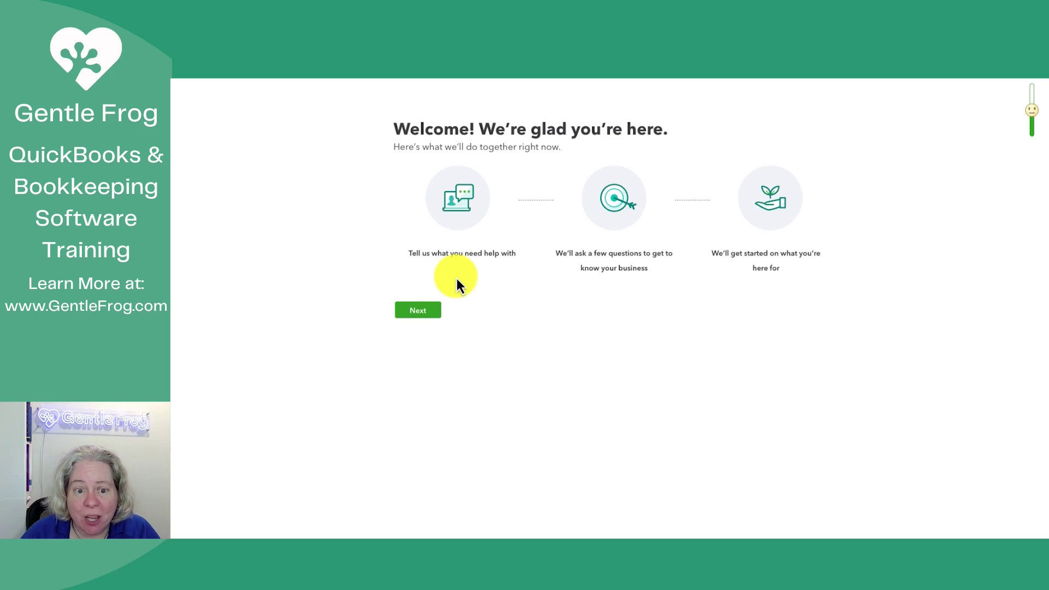
Begin guided setup and enter the demo company's legal business name, fixing a typo
{"action": "left_click", "coordinate": [432, 310]}
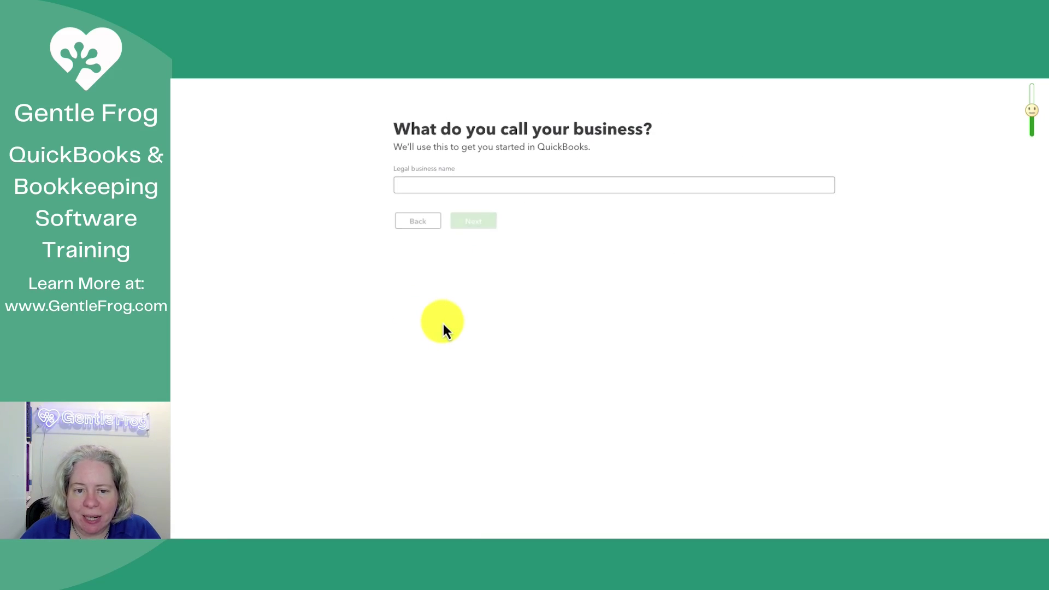
{"action": "left_click", "coordinate": [498, 189]}
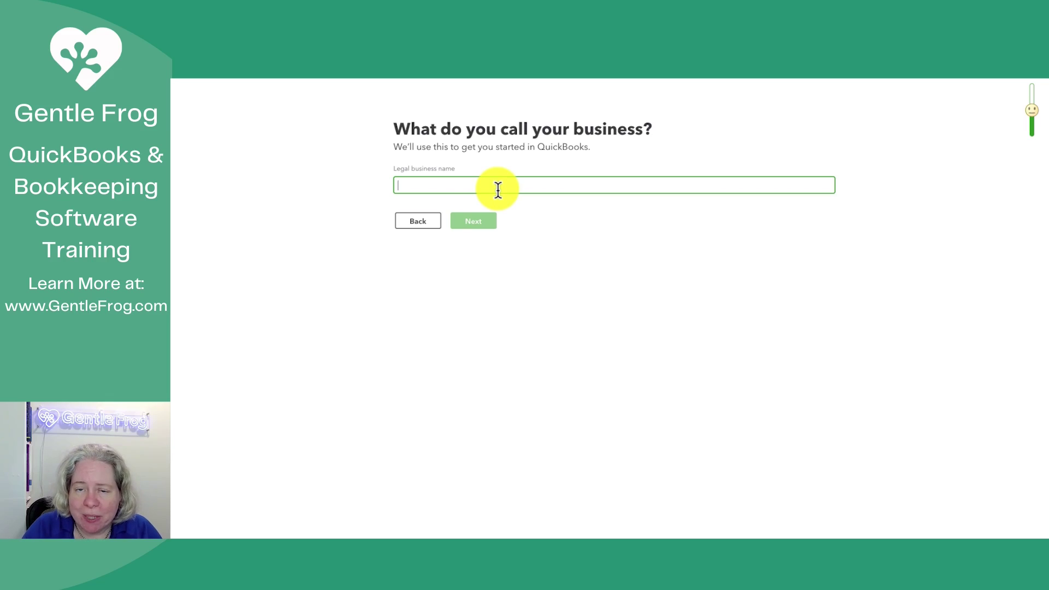
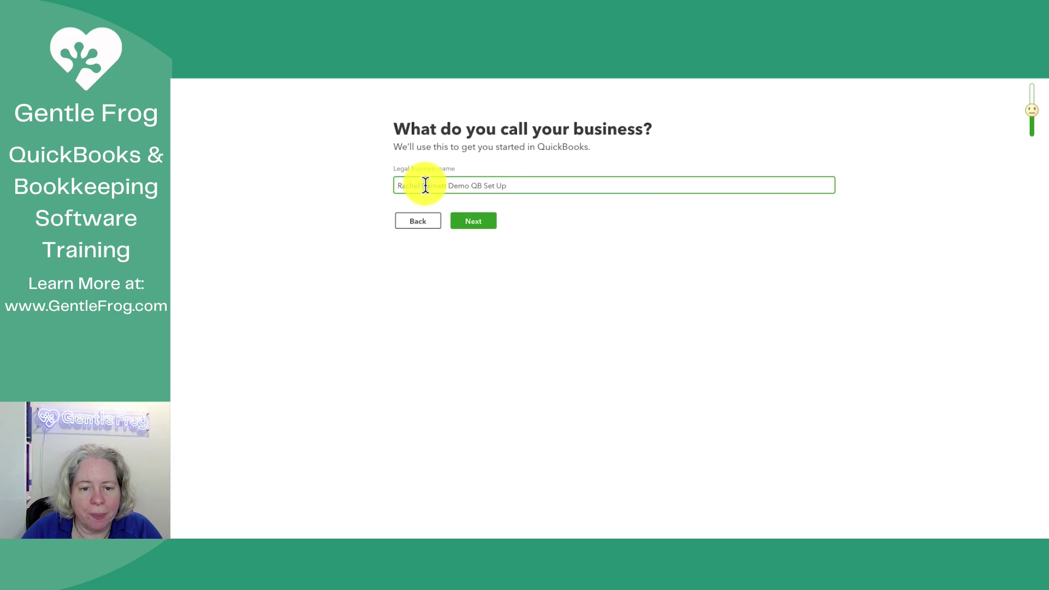
{"action": "left_click", "coordinate": [571, 221]}
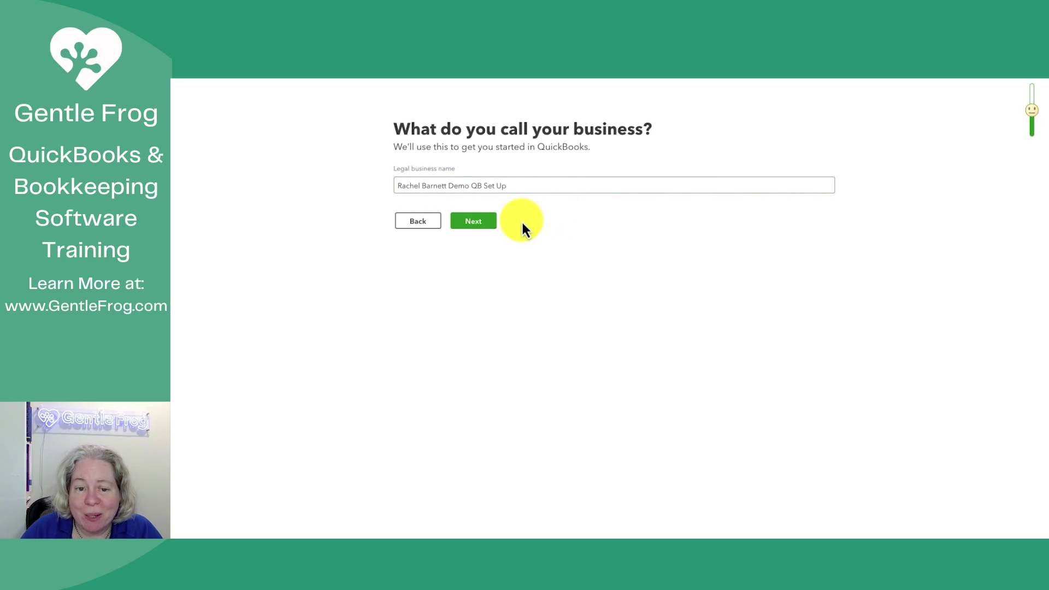
{"action": "left_click", "coordinate": [477, 222]}
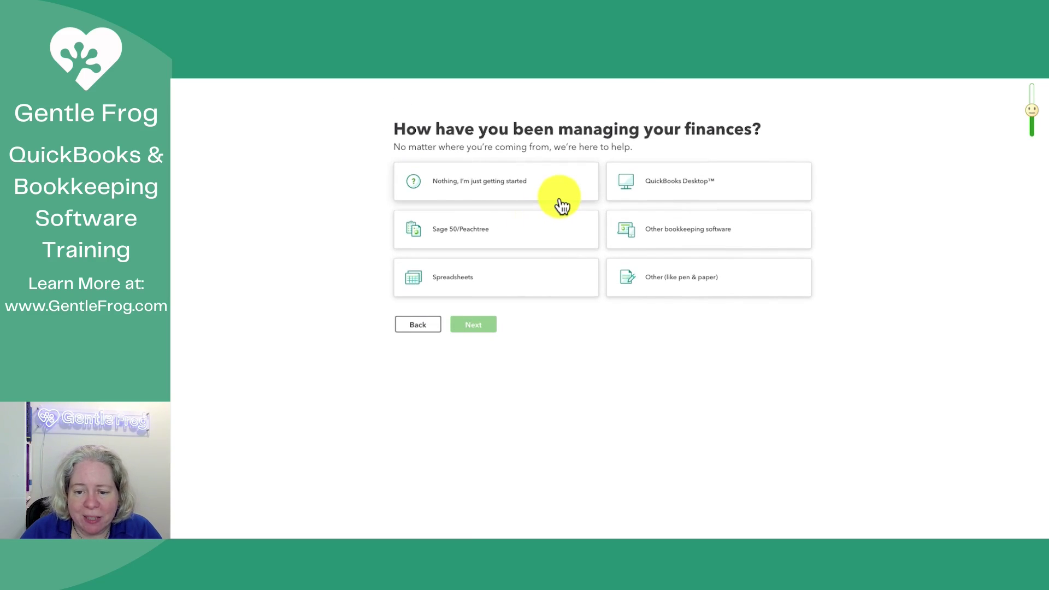
Answer Spreadsheets for past finances, No for main income, and Cash or check for payments
{"action": "left_click", "coordinate": [510, 281]}
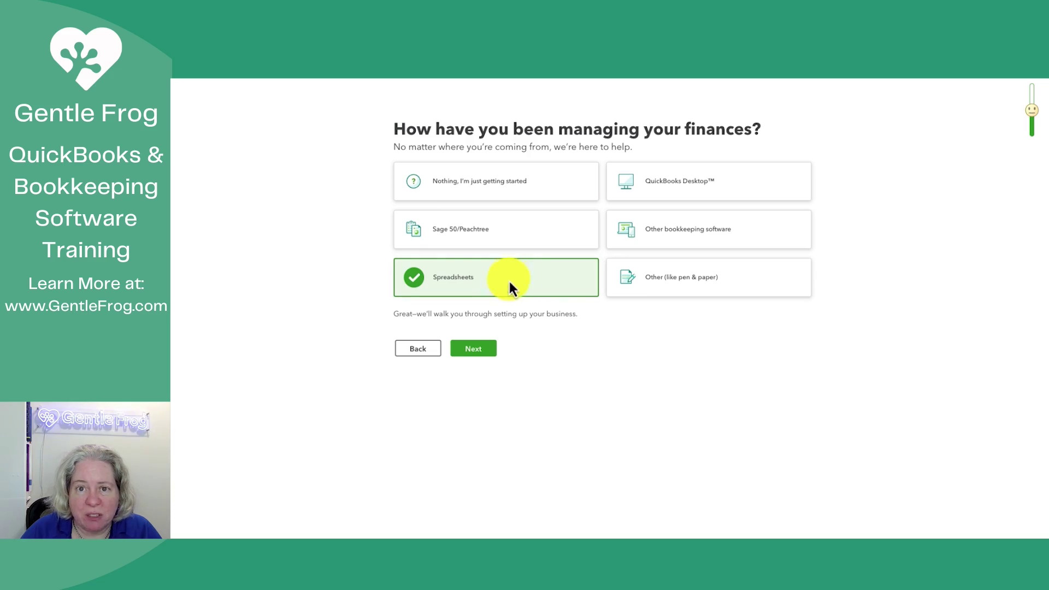
{"action": "left_click", "coordinate": [481, 348]}
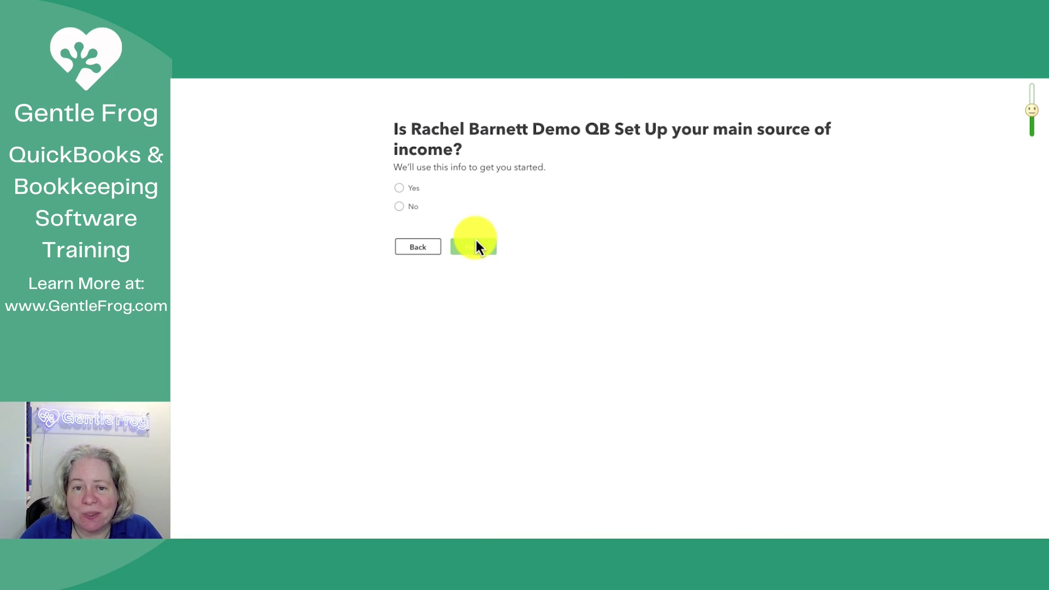
{"action": "left_click", "coordinate": [414, 208]}
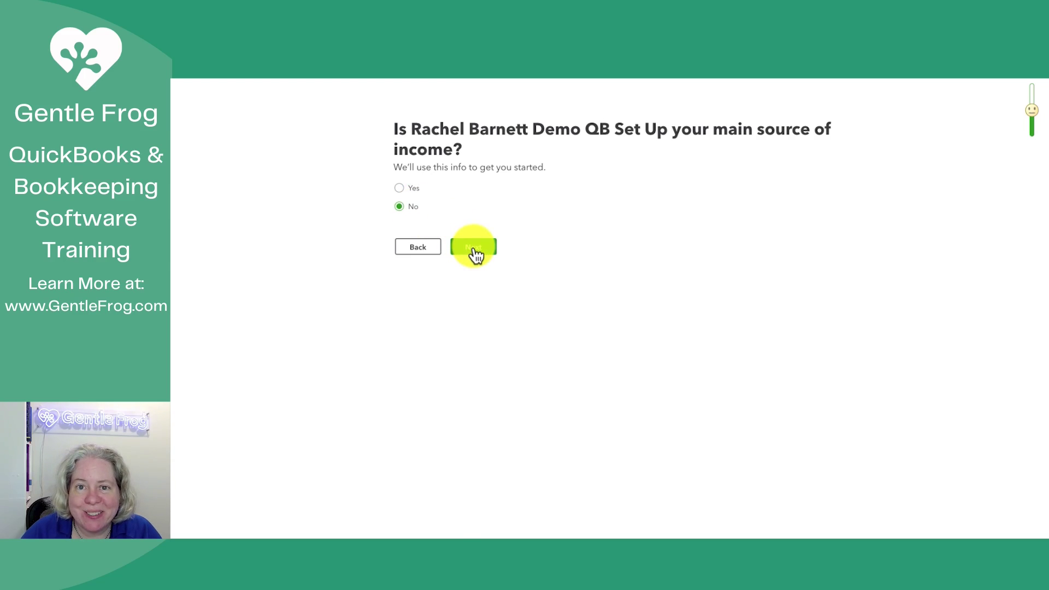
{"action": "left_click", "coordinate": [474, 249]}
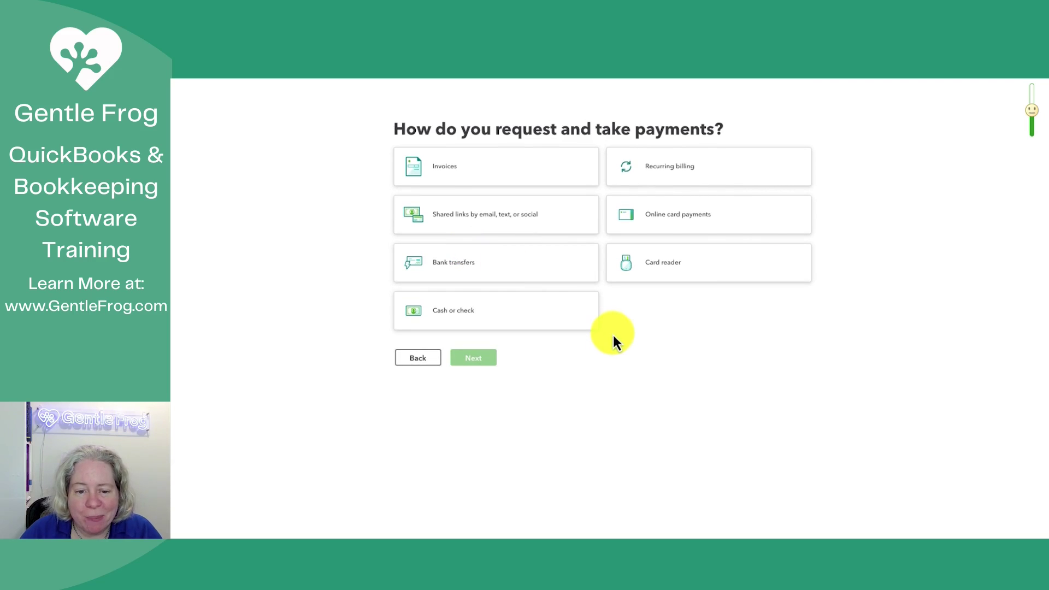
{"action": "left_click", "coordinate": [514, 314]}
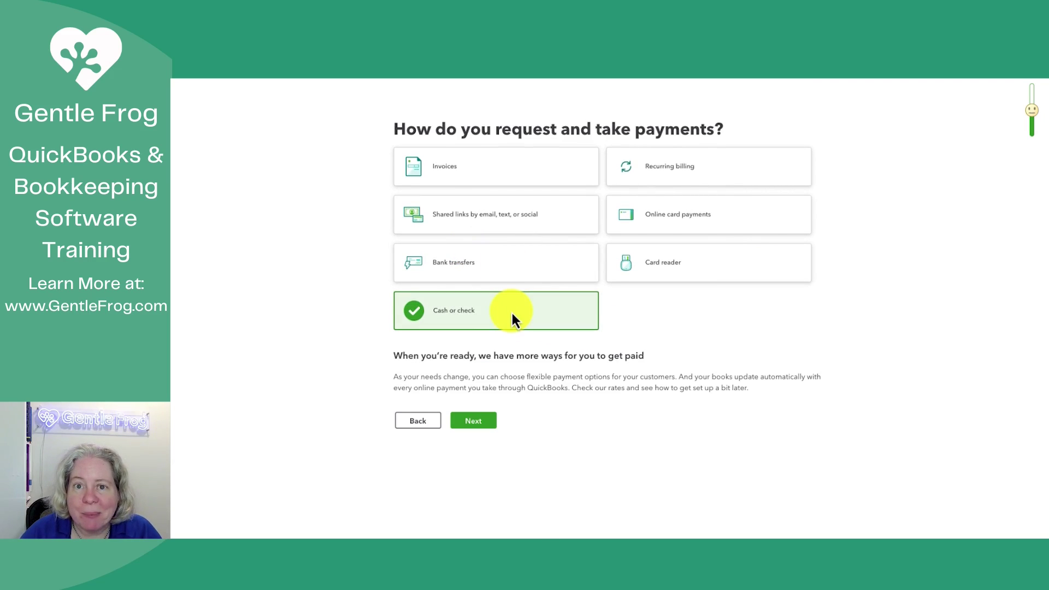
{"action": "left_click", "coordinate": [482, 423]}
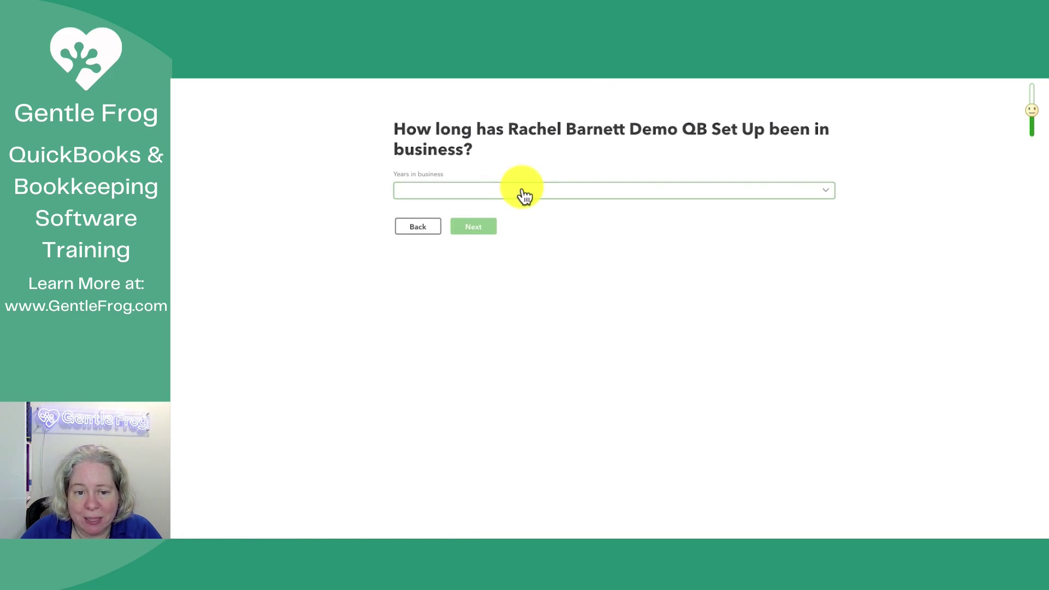
Set years in business to Under a year and answer I'm not sure for LLC and taxes
{"action": "left_click", "coordinate": [525, 197]}
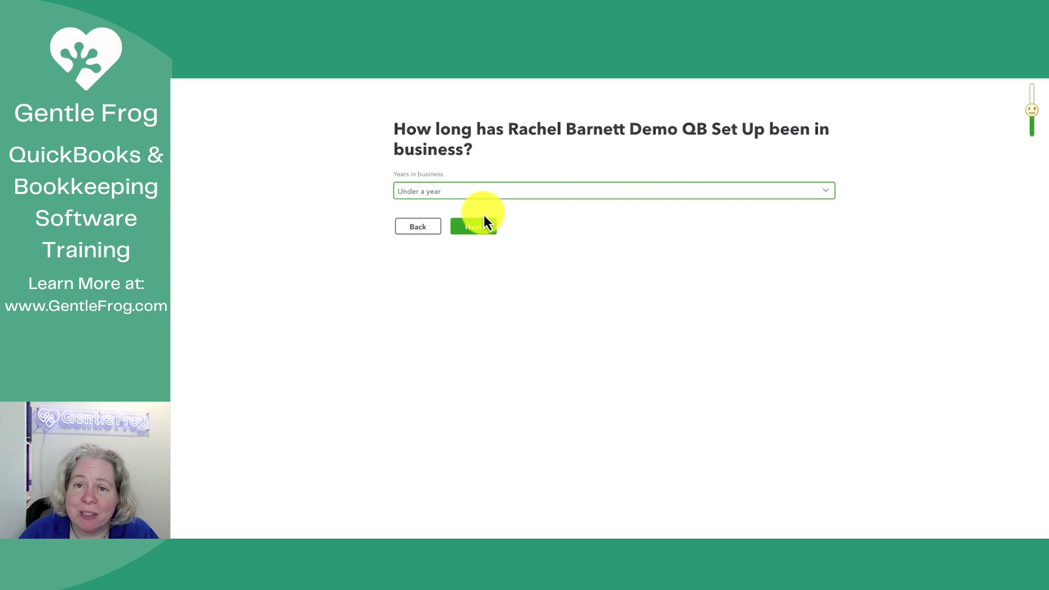
{"action": "left_click", "coordinate": [481, 224]}
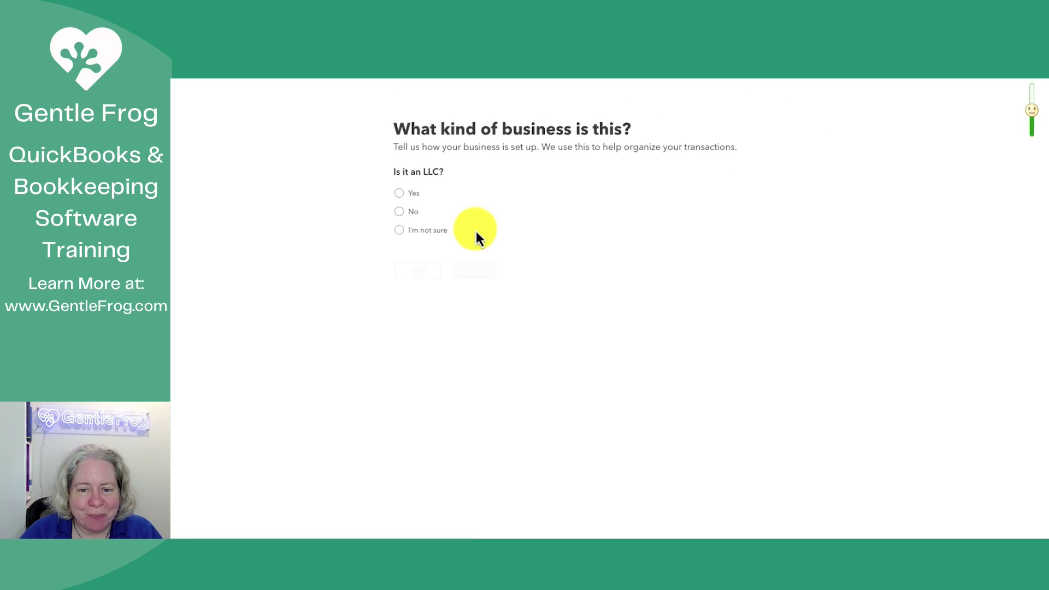
{"action": "left_click", "coordinate": [415, 231]}
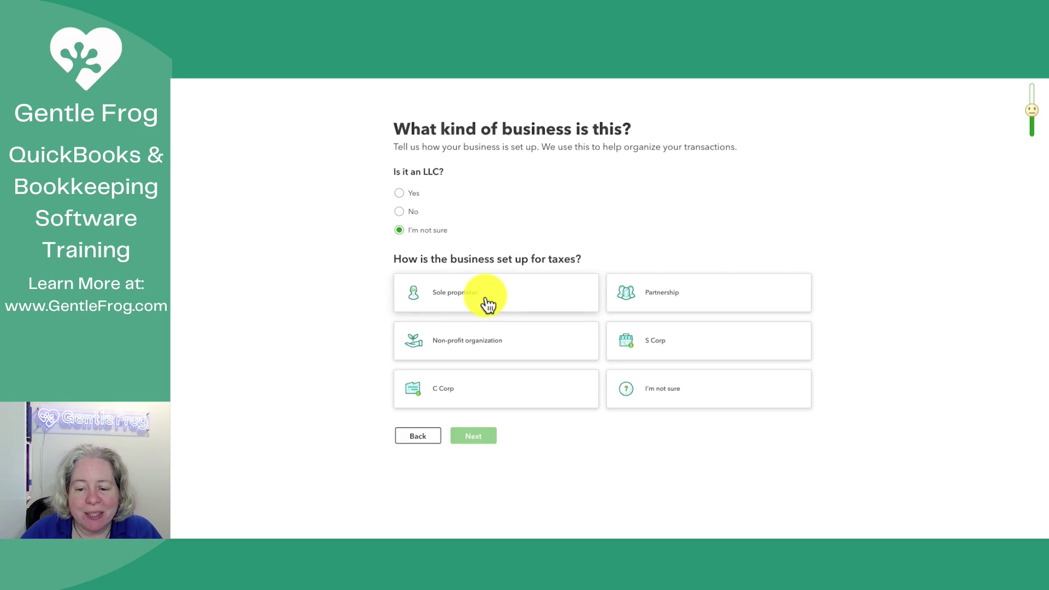
{"action": "left_click", "coordinate": [647, 405]}
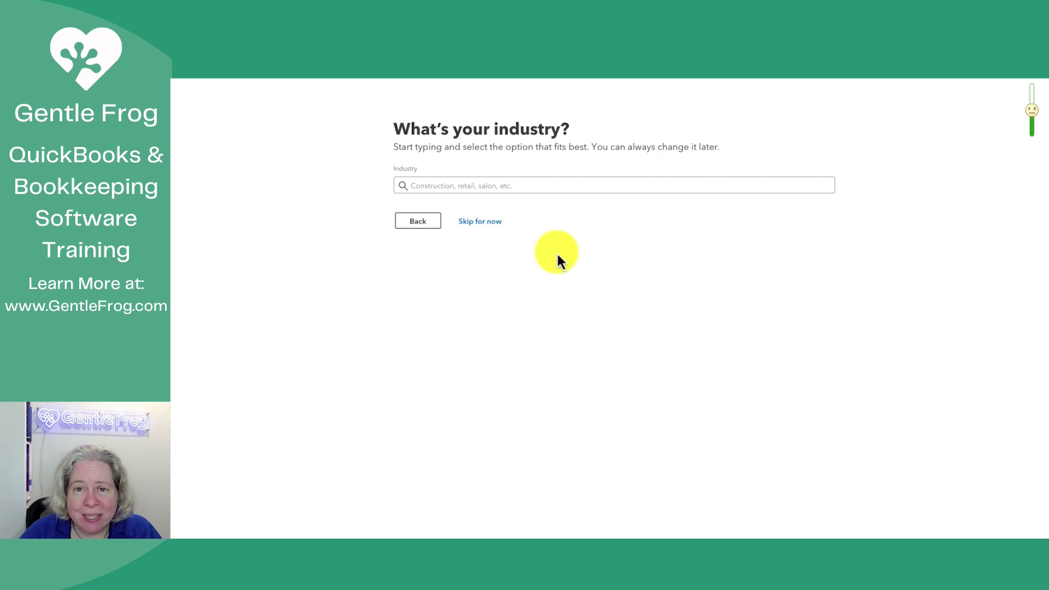
Skip the industry question and pick owner or partner as the main role
{"action": "left_click", "coordinate": [557, 190]}
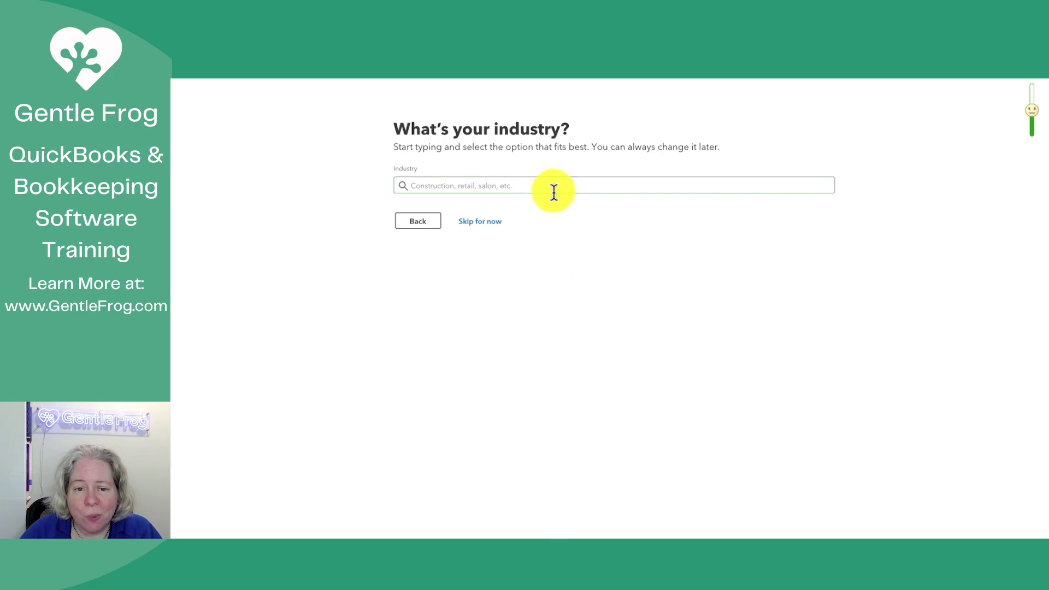
{"action": "left_click", "coordinate": [482, 225]}
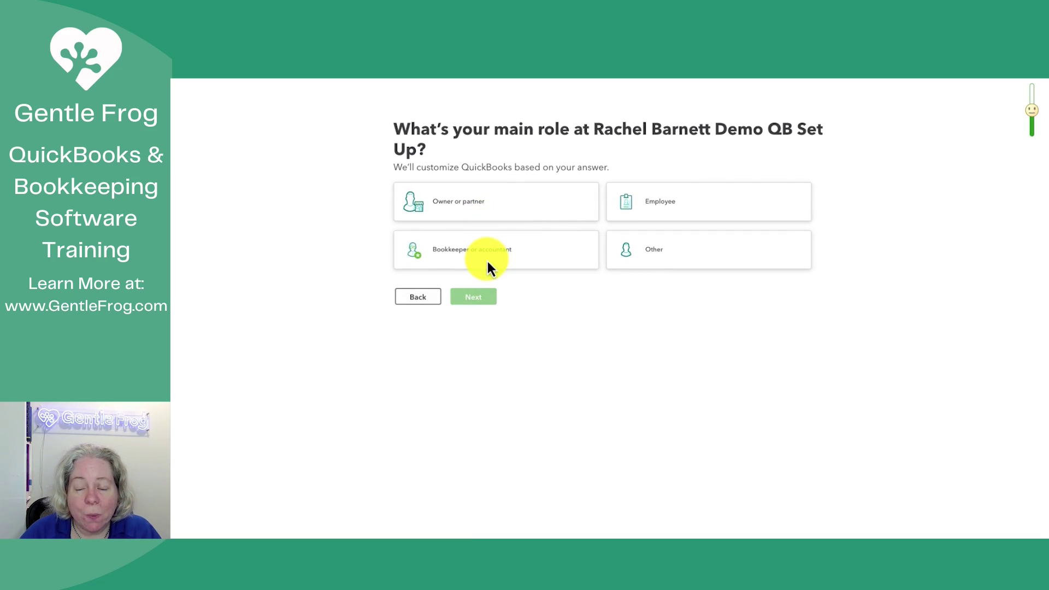
{"action": "left_click", "coordinate": [476, 212]}
{"action": "left_click", "coordinate": [482, 299]}
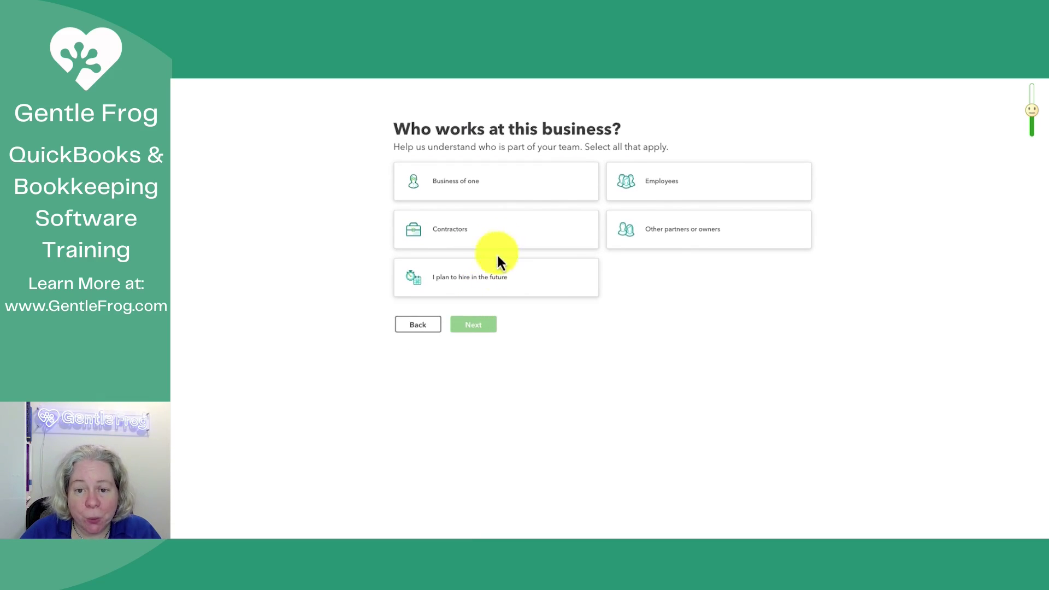
Mark the business as a business of one with a bookkeeper helping
{"action": "left_click", "coordinate": [520, 200]}
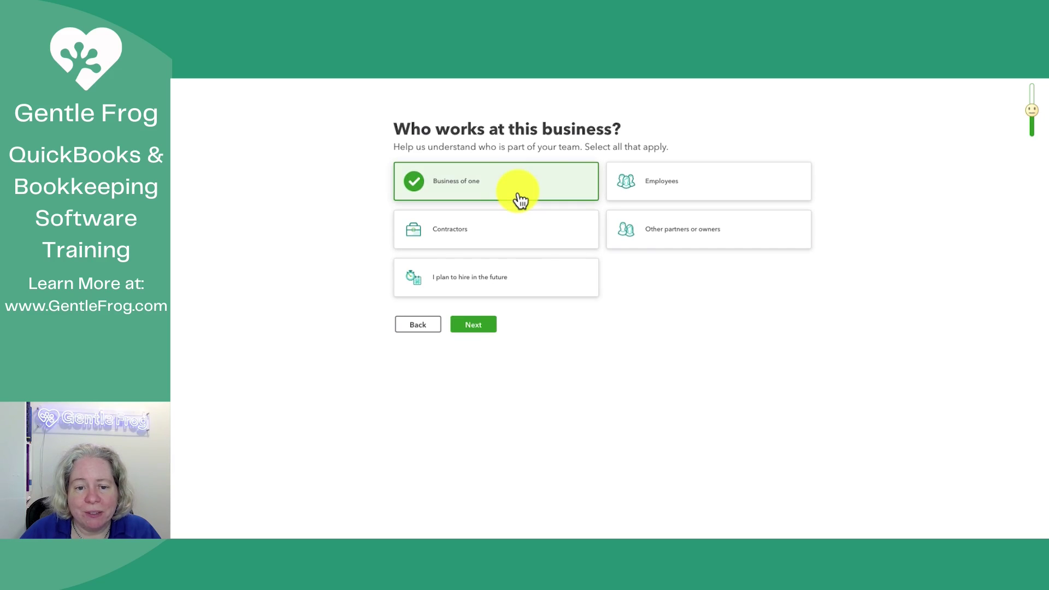
{"action": "left_click", "coordinate": [474, 327]}
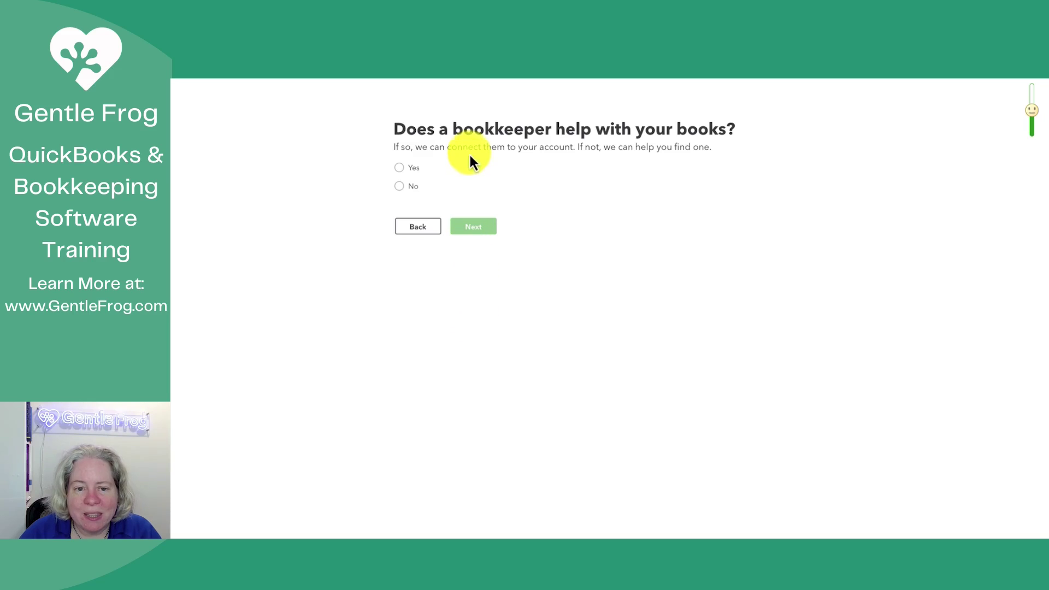
{"action": "left_click", "coordinate": [416, 178]}
{"action": "left_click", "coordinate": [483, 251]}
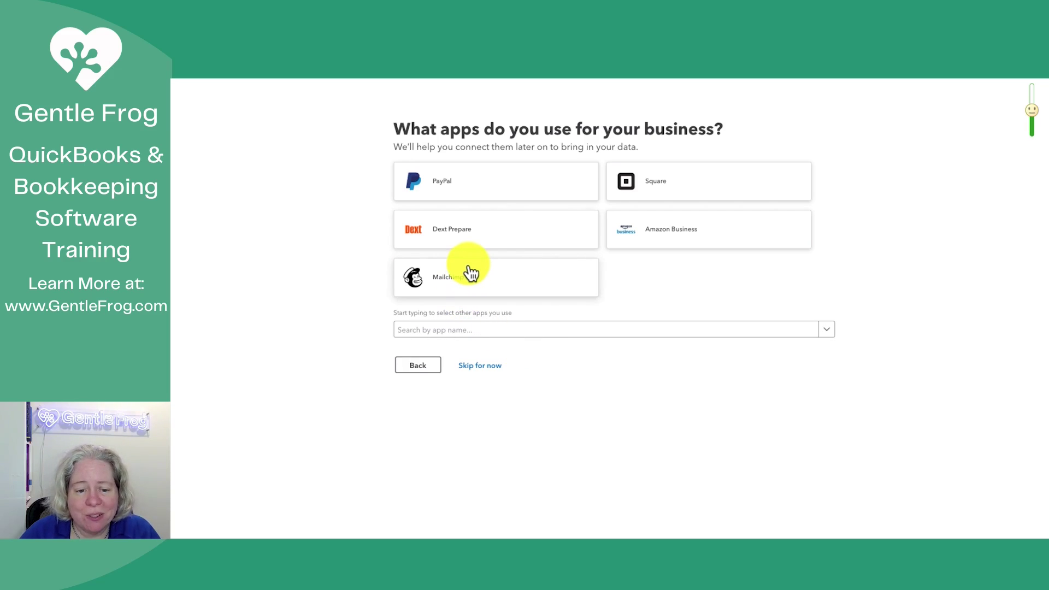
Skip the business apps question without adding any apps
{"action": "left_click", "coordinate": [479, 331]}
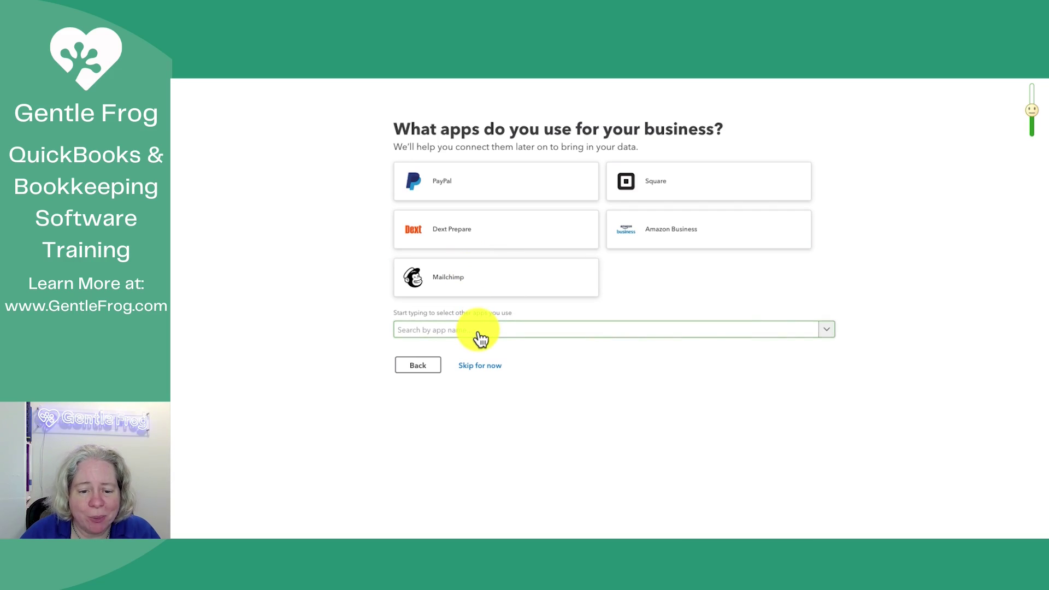
{"action": "left_click", "coordinate": [480, 331]}
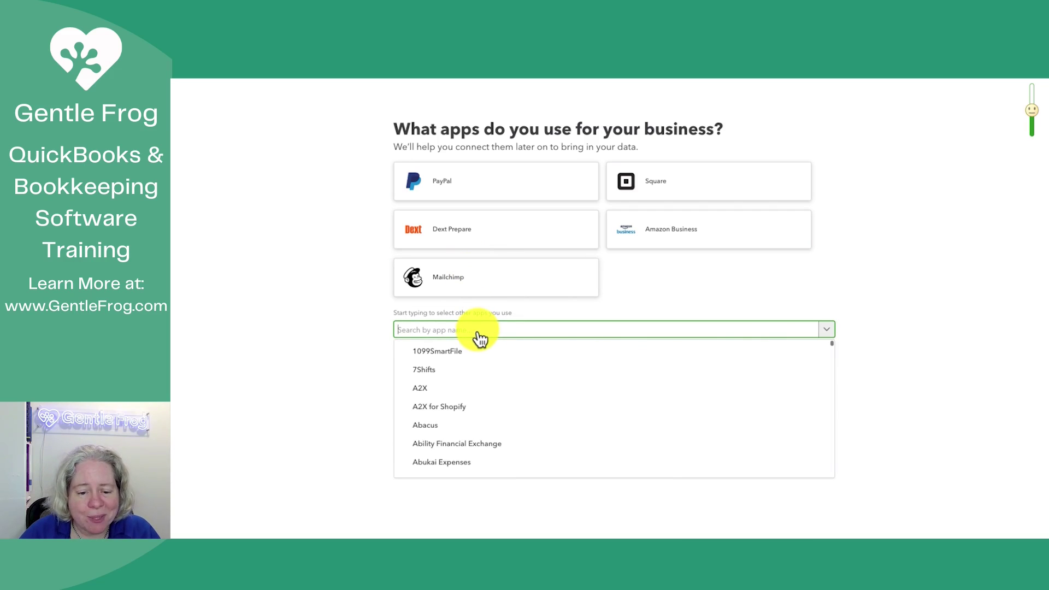
{"action": "left_click", "coordinate": [373, 340]}
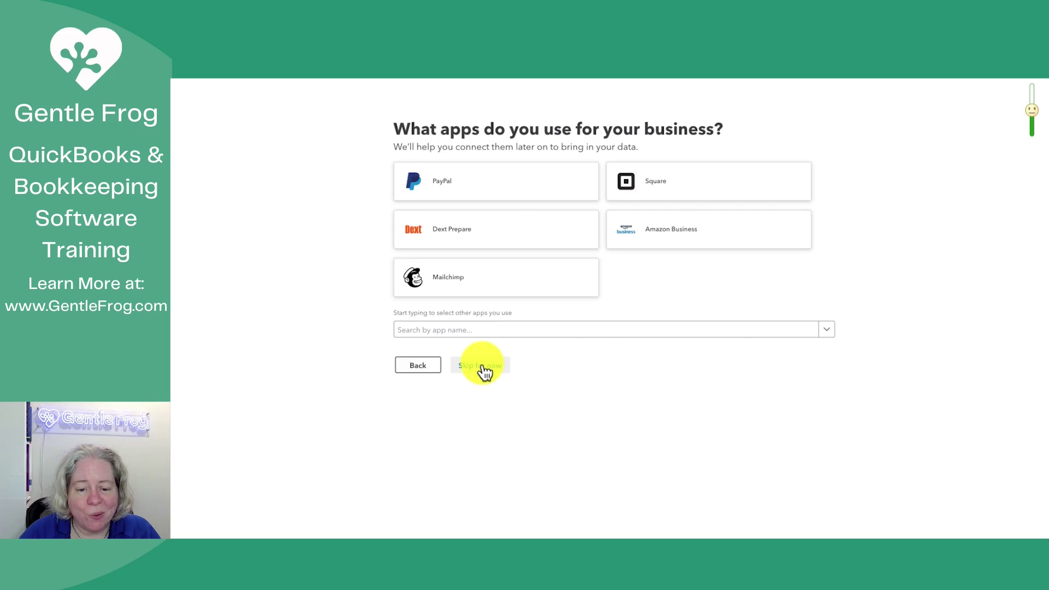
{"action": "left_click", "coordinate": [480, 366]}
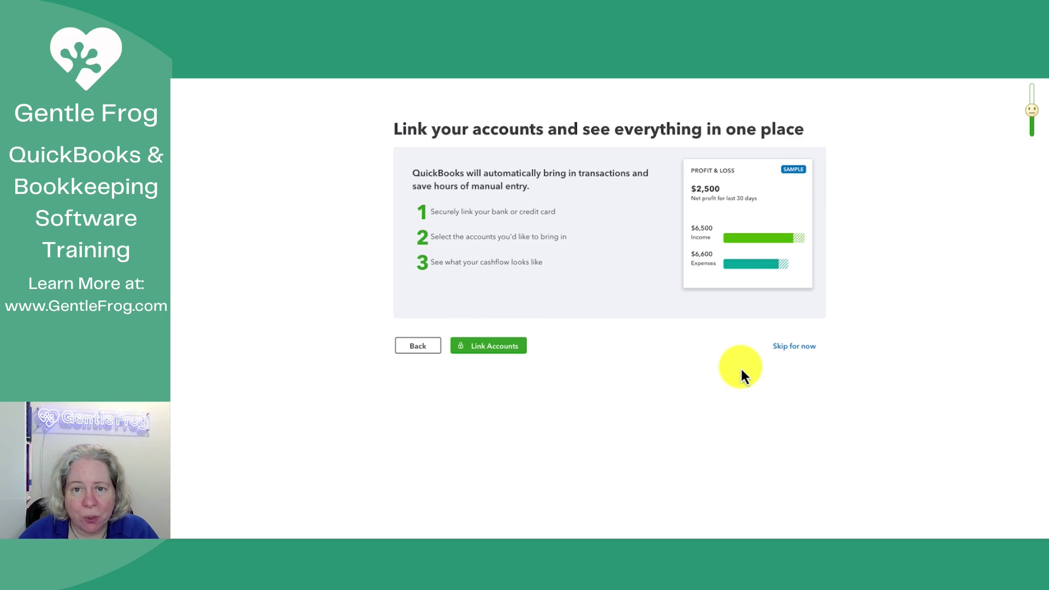
Skip bank linking, choose 'I save paper receipts', and pass the mobile app page
{"action": "left_click", "coordinate": [806, 354]}
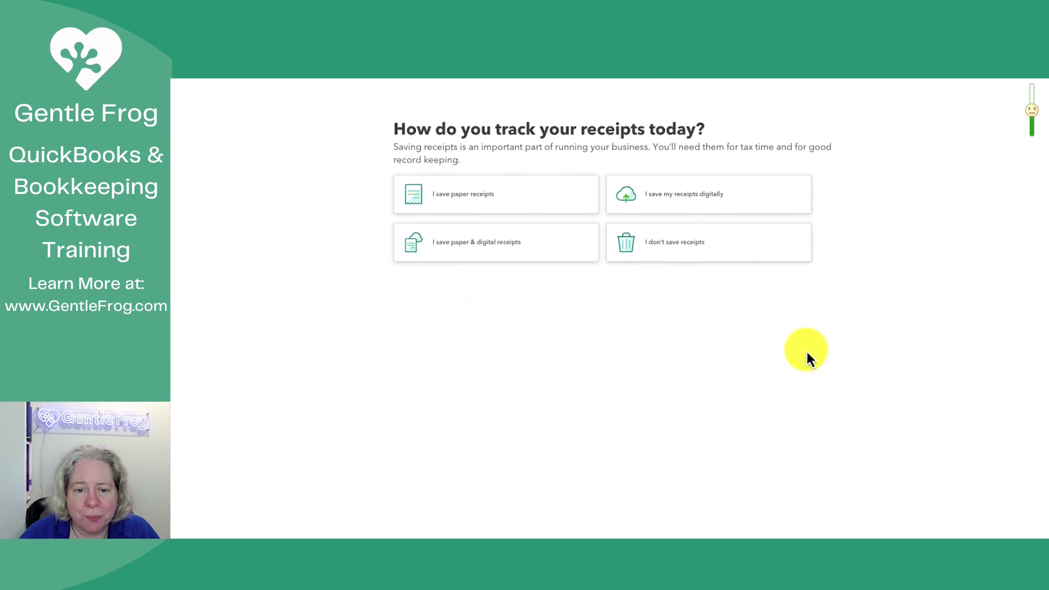
{"action": "left_click", "coordinate": [508, 211]}
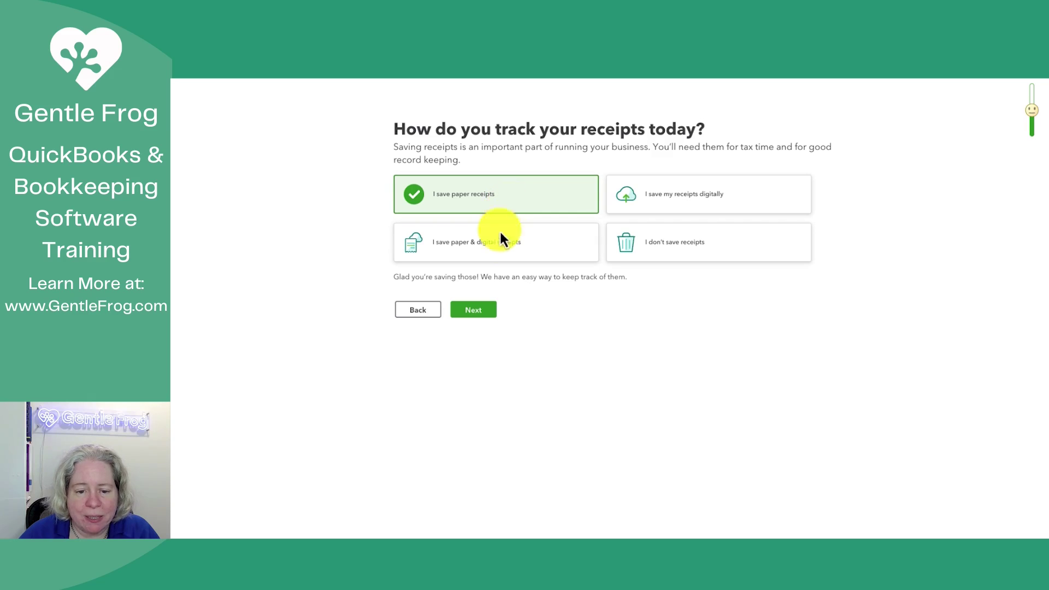
{"action": "left_click", "coordinate": [474, 311]}
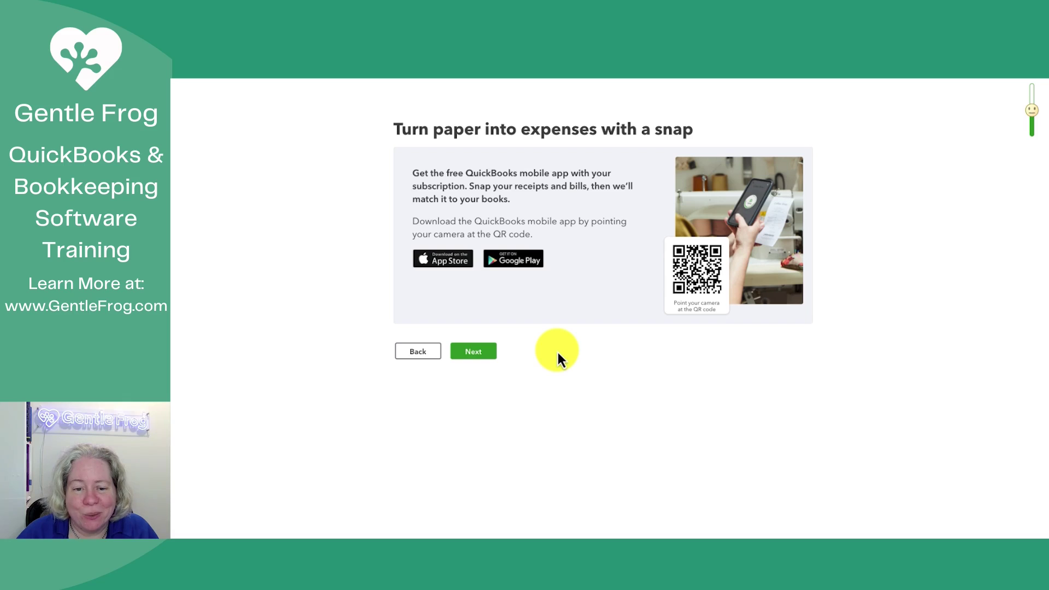
{"action": "left_click", "coordinate": [475, 353]}
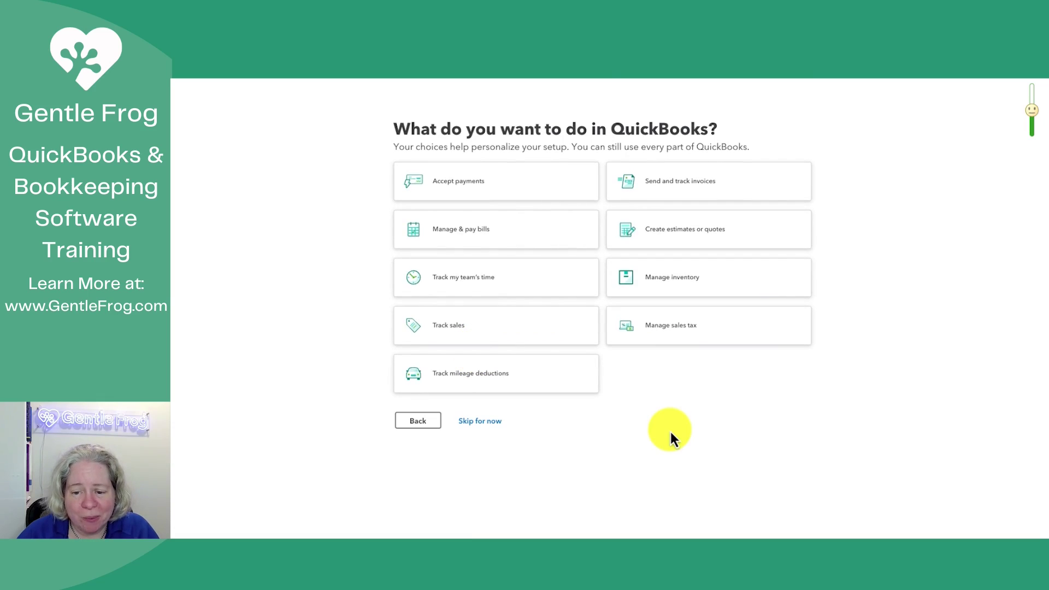
Skip the goals question, pick 'Get ready to invoice' as the first task, and skip invoice setup
{"action": "left_click", "coordinate": [476, 422]}
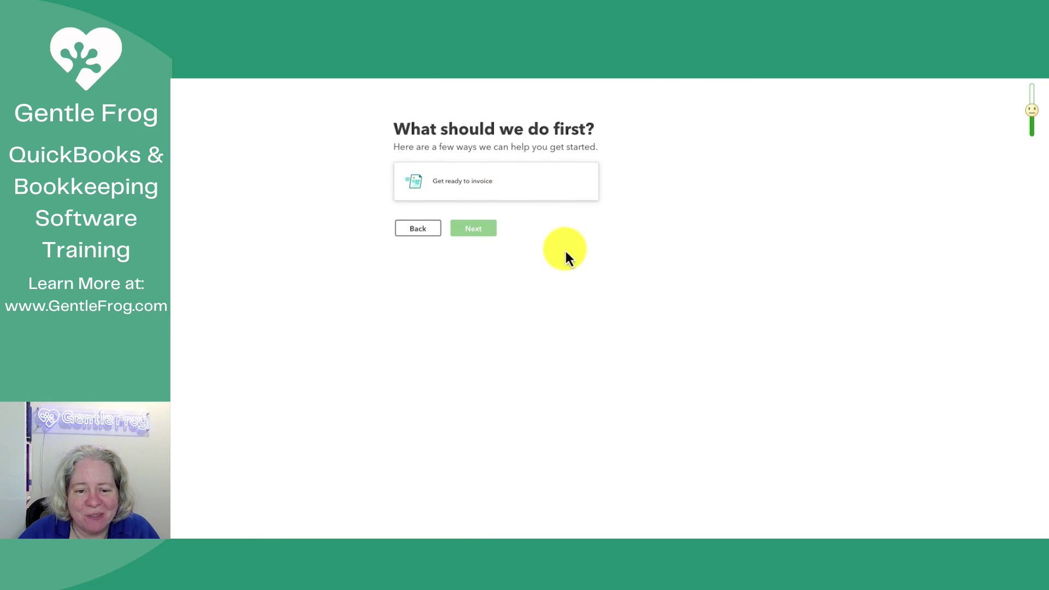
{"action": "left_click", "coordinate": [474, 230]}
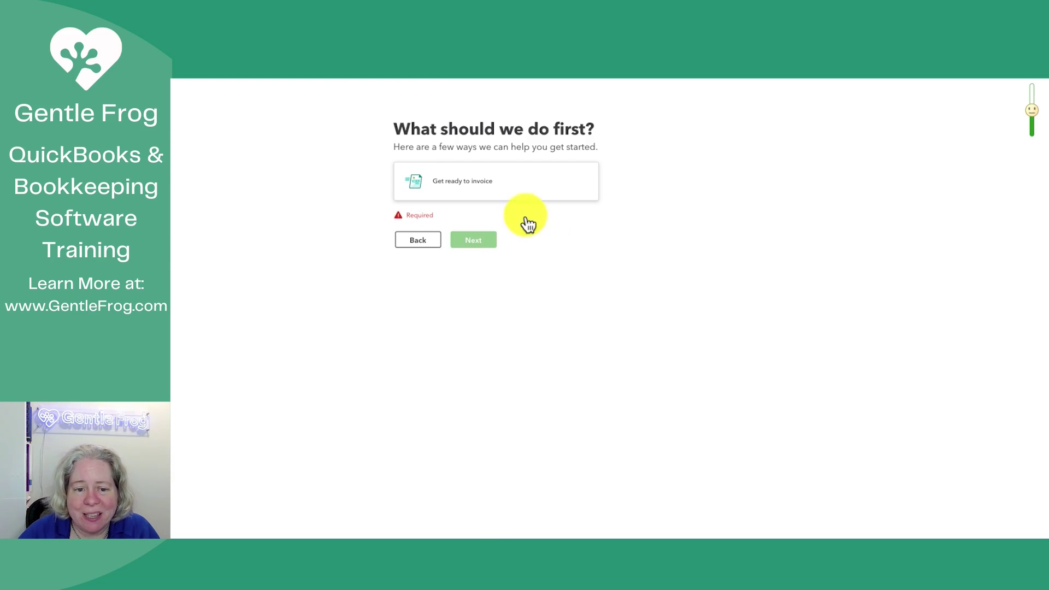
{"action": "left_click", "coordinate": [493, 196]}
{"action": "left_click", "coordinate": [490, 253]}
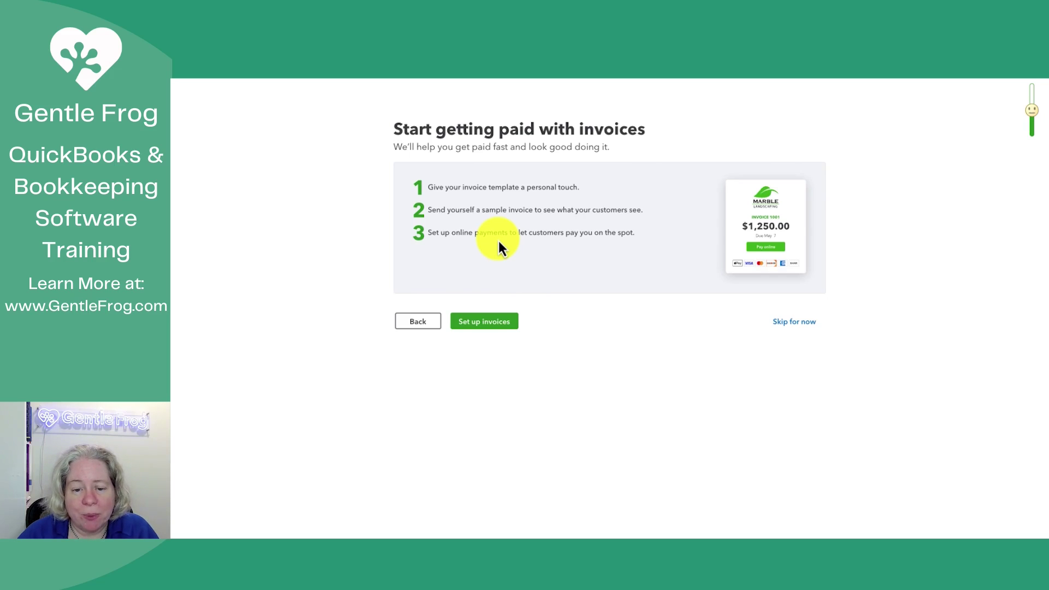
{"action": "left_click", "coordinate": [793, 323]}
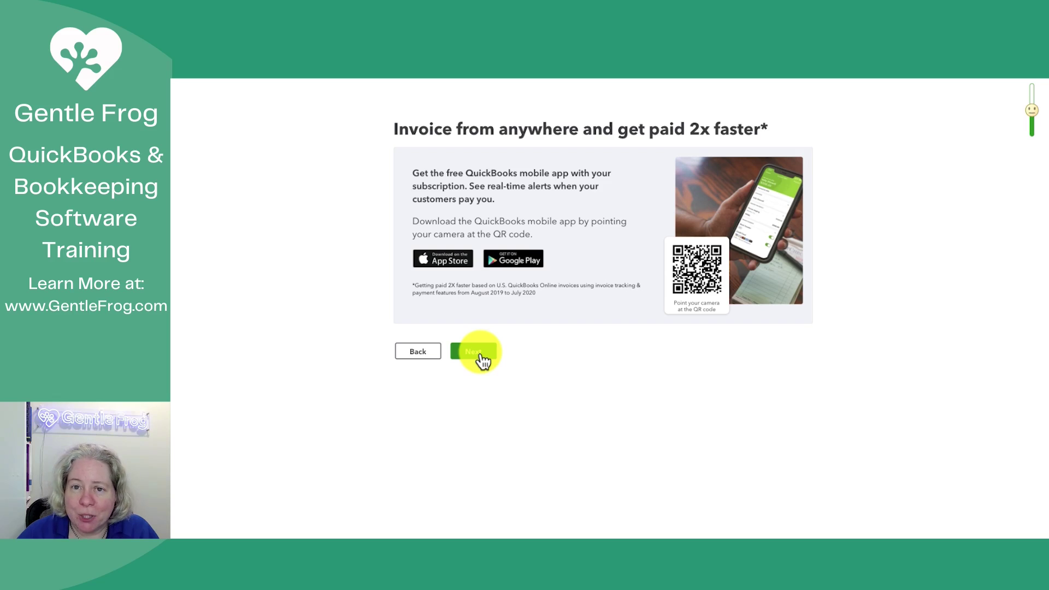
{"action": "left_click", "coordinate": [482, 358]}
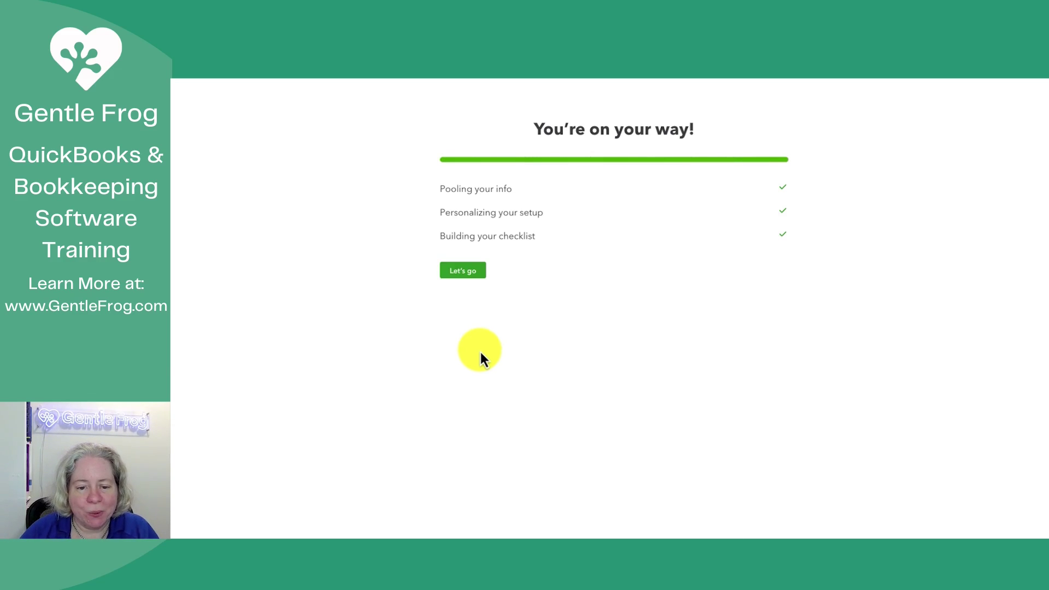
Enter the company dashboard, dismissing the welcome message and the homepage tour popup
{"action": "left_click", "coordinate": [462, 272]}
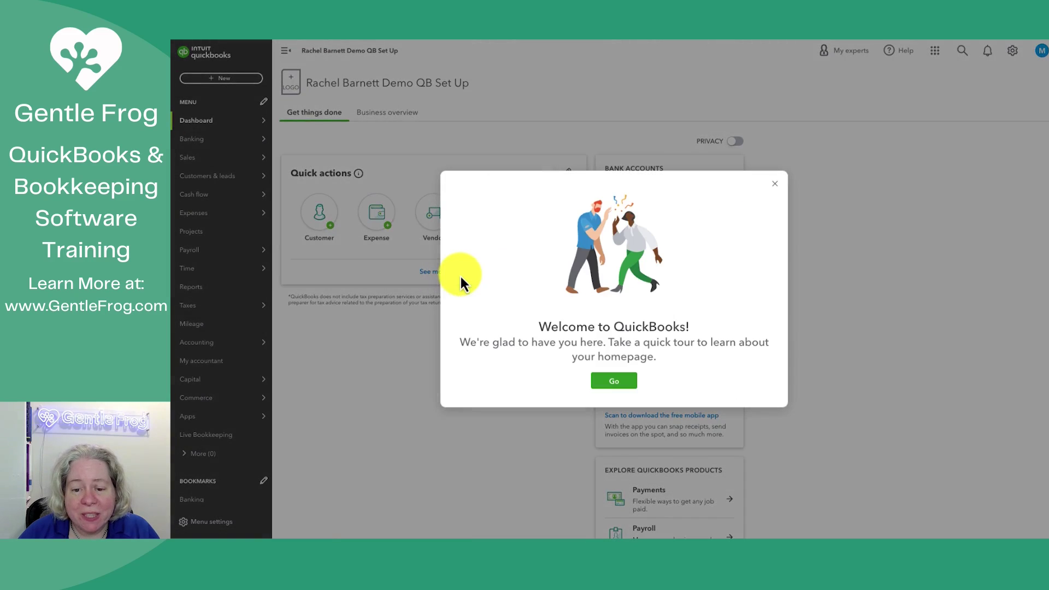
{"action": "left_click", "coordinate": [623, 380]}
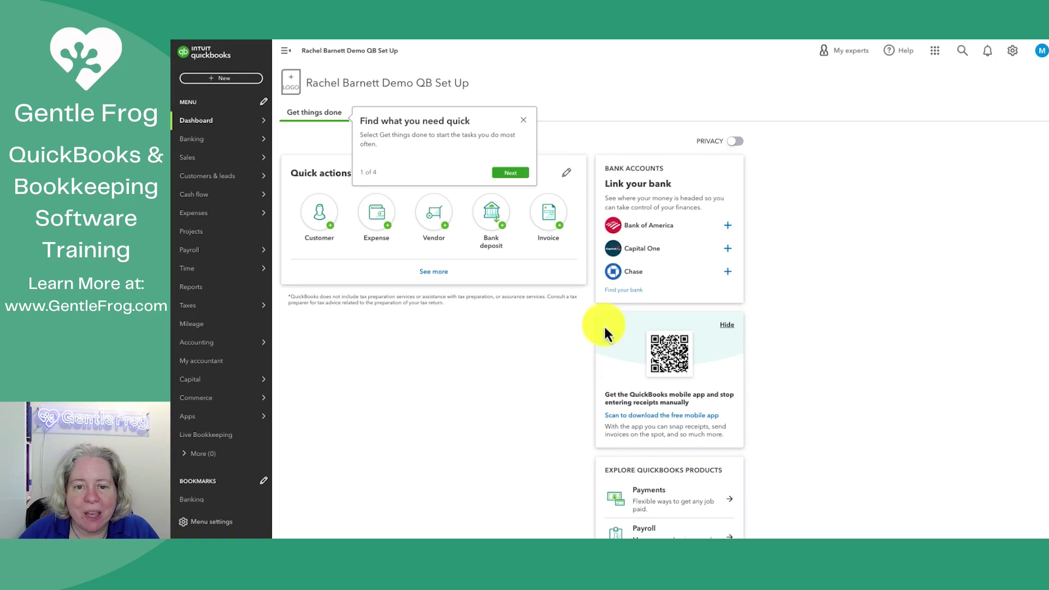
{"action": "left_click", "coordinate": [524, 120]}
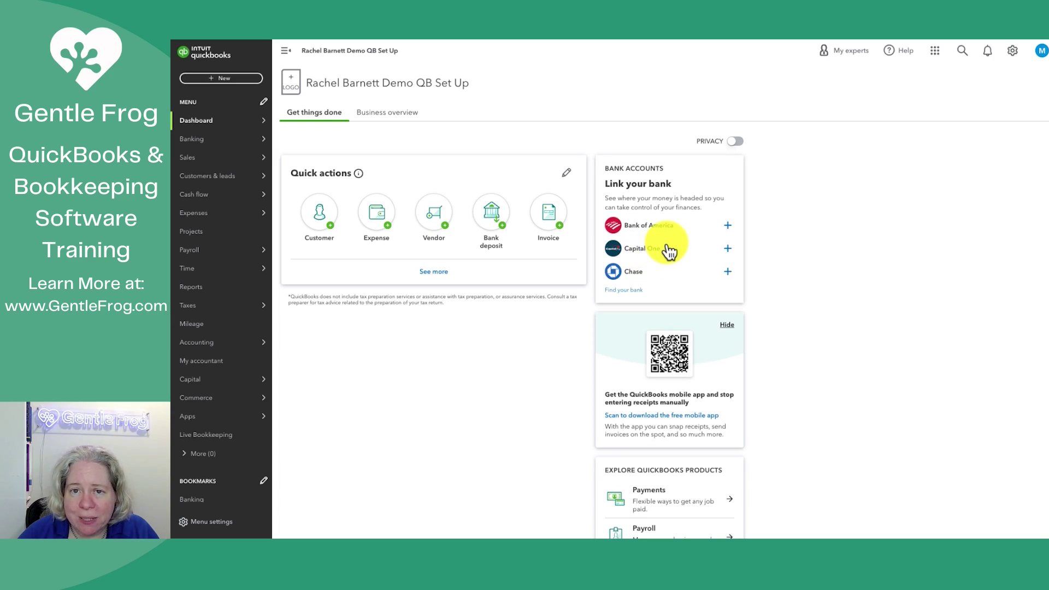
{"action": "mouse_move", "coordinate": [225, 143]}
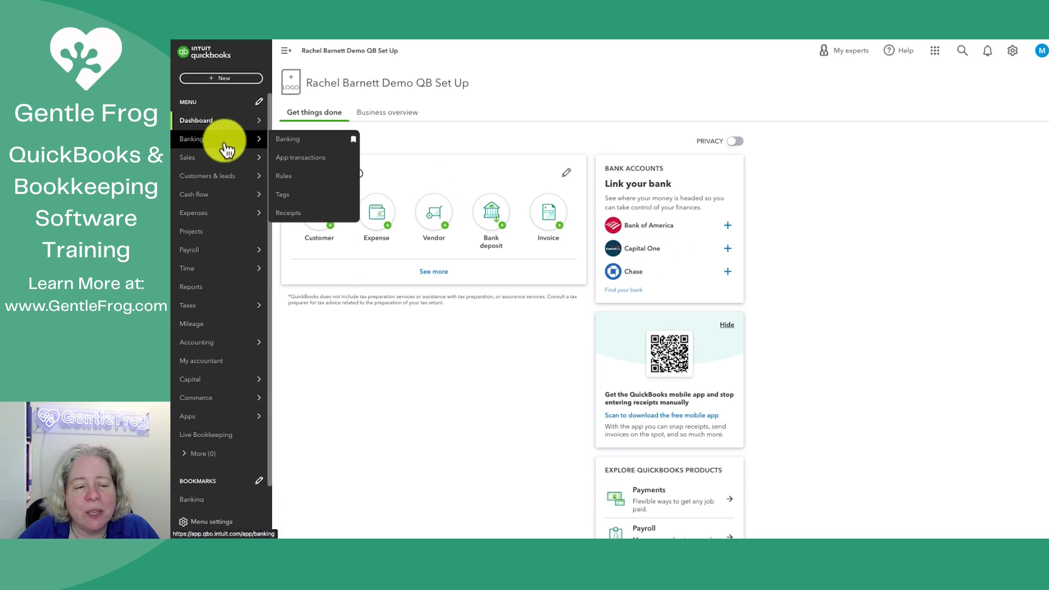
{"action": "left_click", "coordinate": [300, 145]}
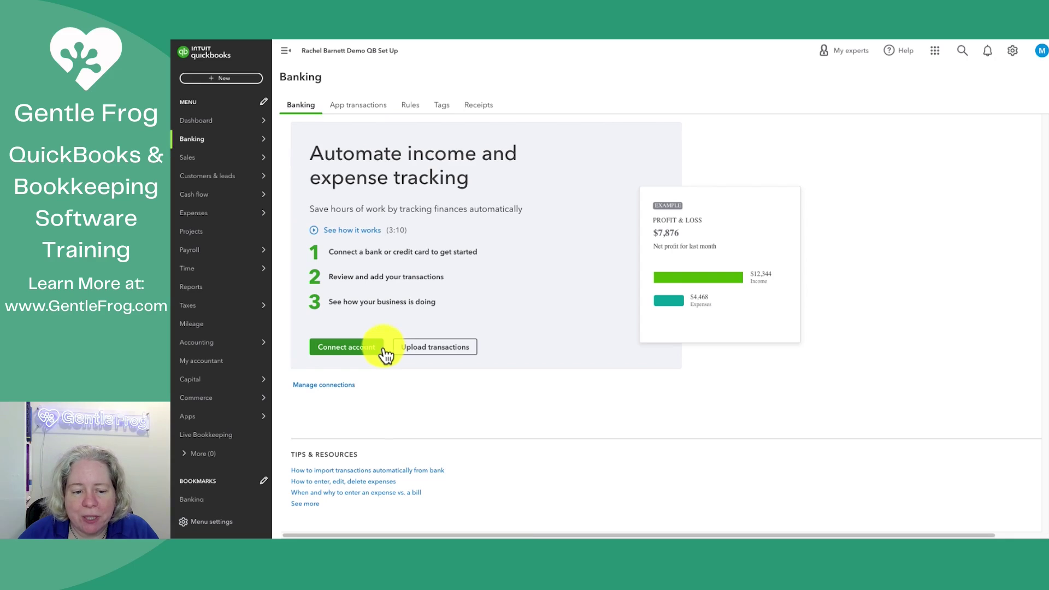
{"action": "left_click", "coordinate": [355, 346]}
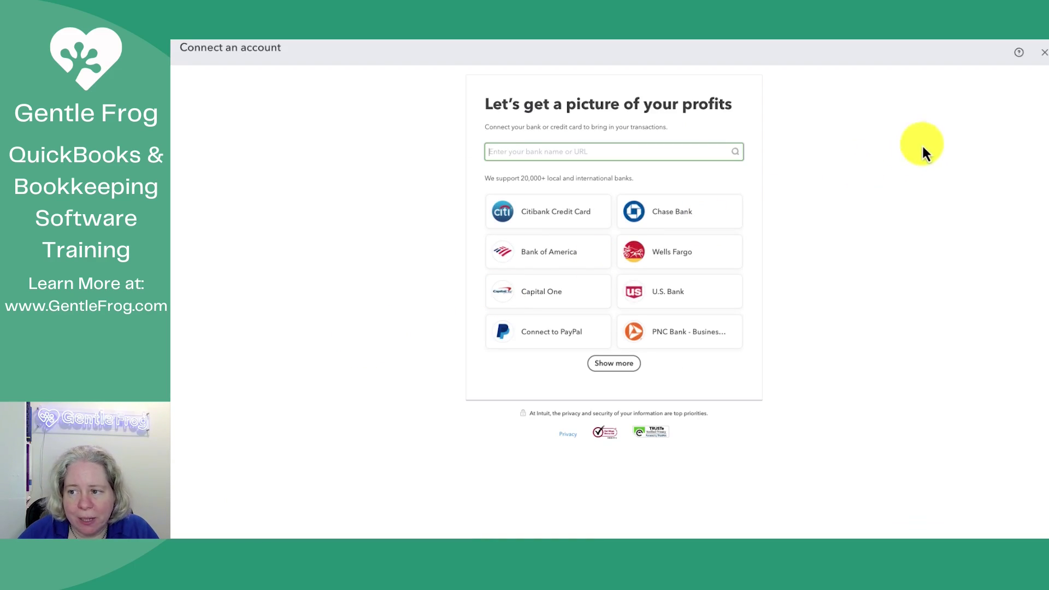
{"action": "key", "text": "Escape"}
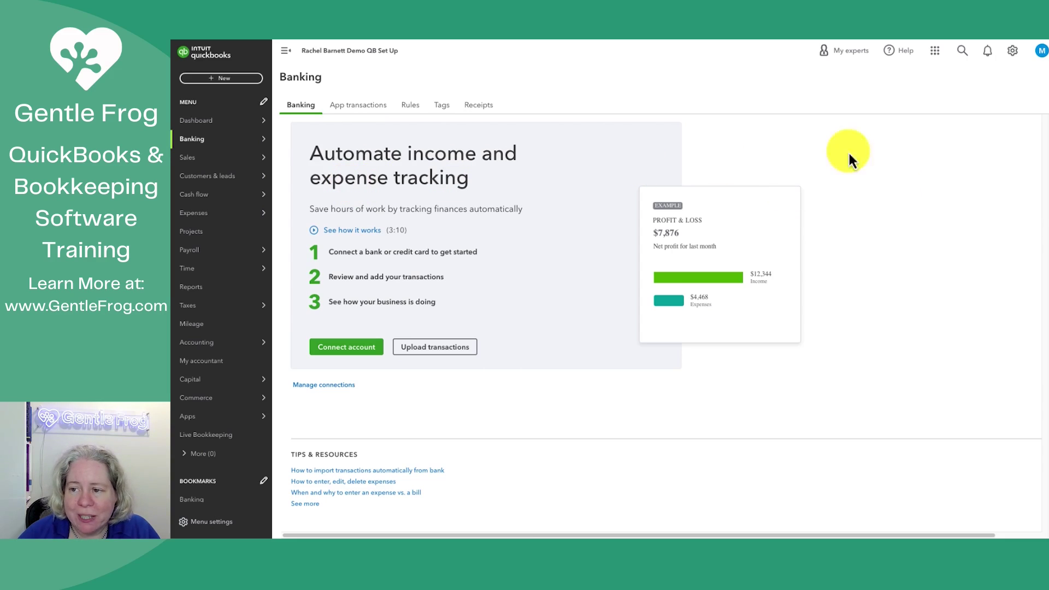
{"action": "left_click", "coordinate": [1014, 53]}
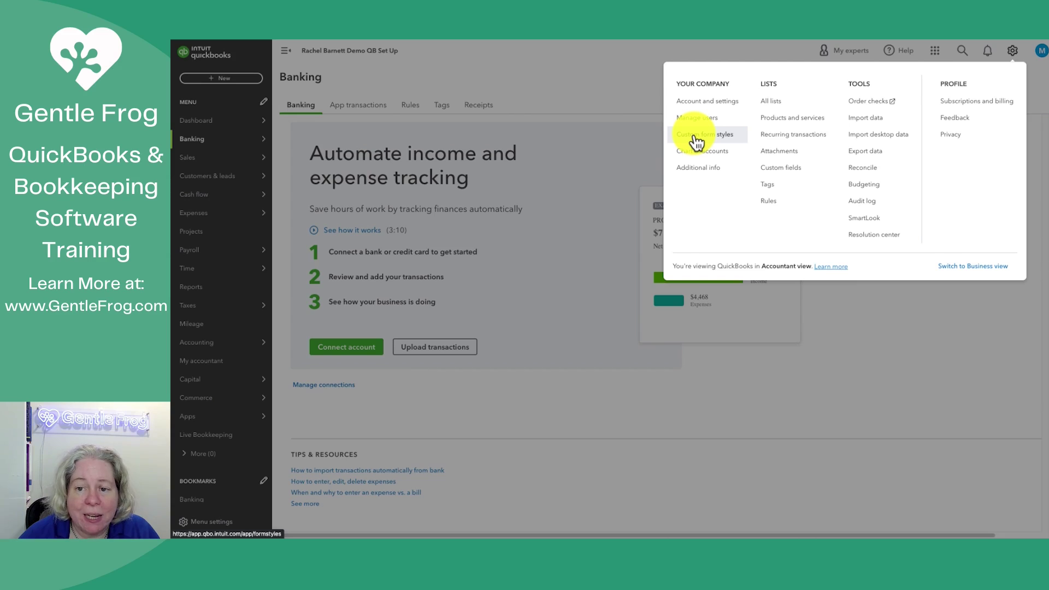
{"action": "left_click", "coordinate": [725, 138]}
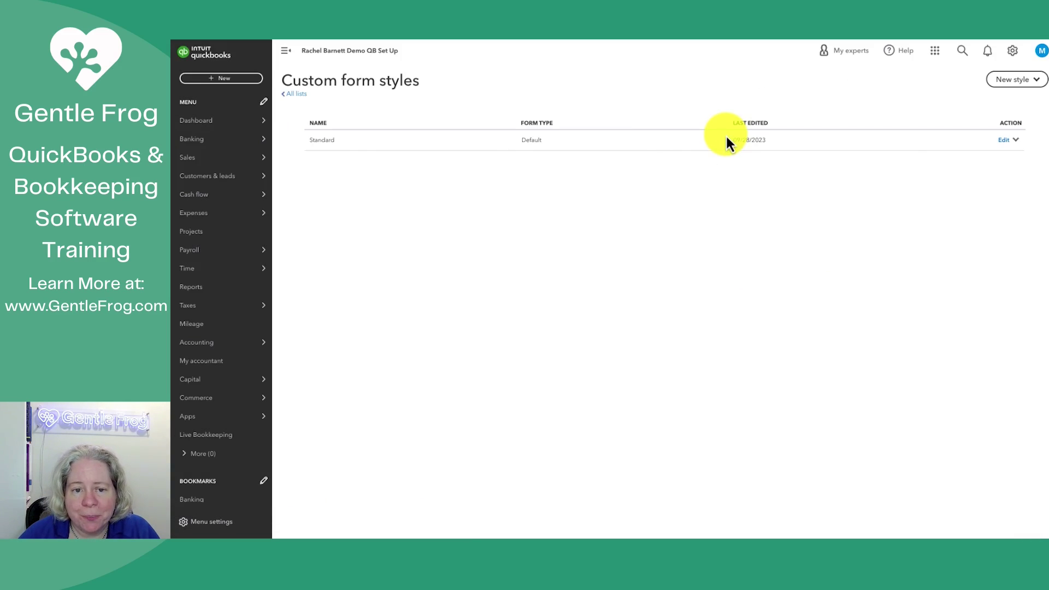
{"action": "left_click", "coordinate": [1020, 82]}
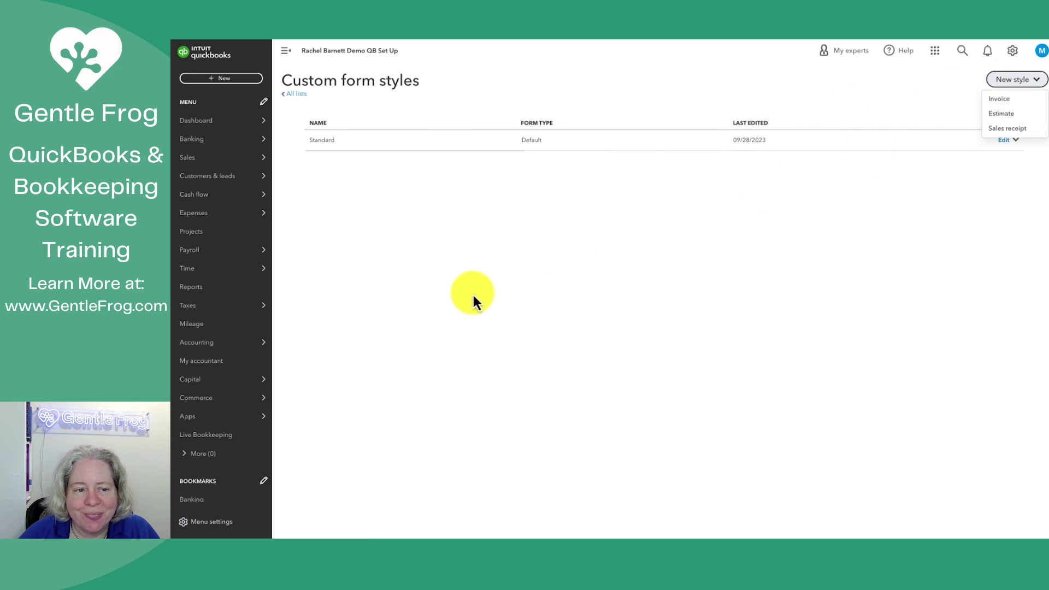
{"action": "left_click", "coordinate": [207, 121]}
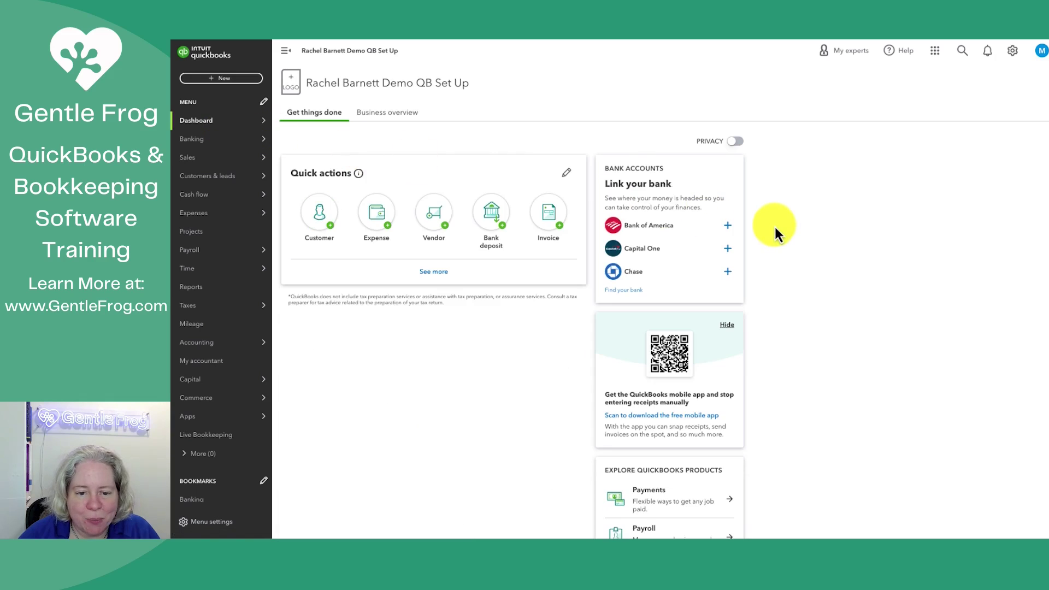
Show the Business overview tab on the dashboard and dismiss the 'Focus on what matters' tip
{"action": "scroll", "coordinate": [776, 230], "scroll_direction": "down", "scroll_amount": 3}
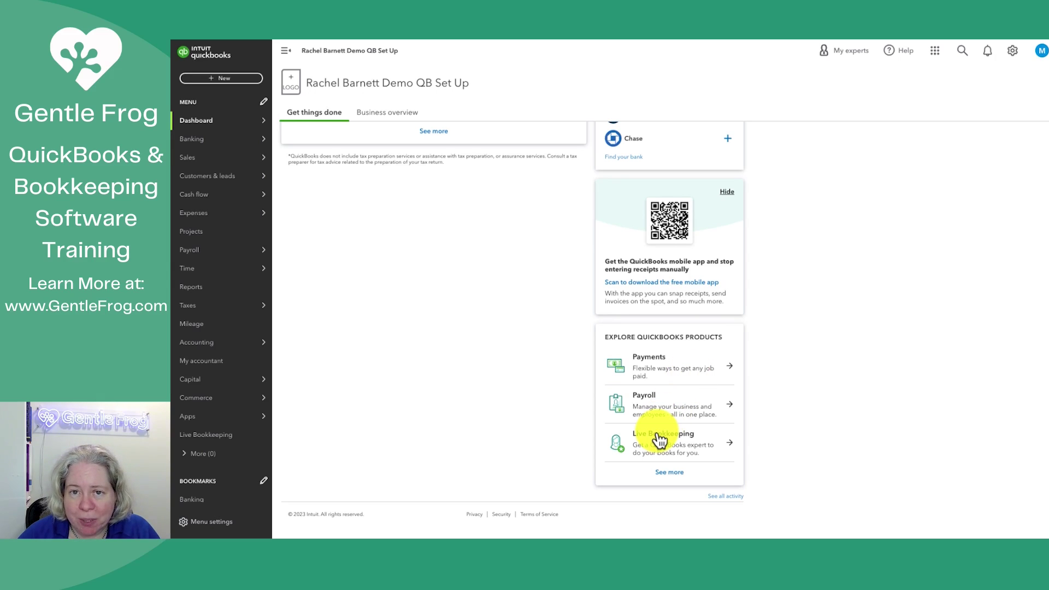
{"action": "scroll", "coordinate": [660, 437], "scroll_direction": "up", "scroll_amount": 3}
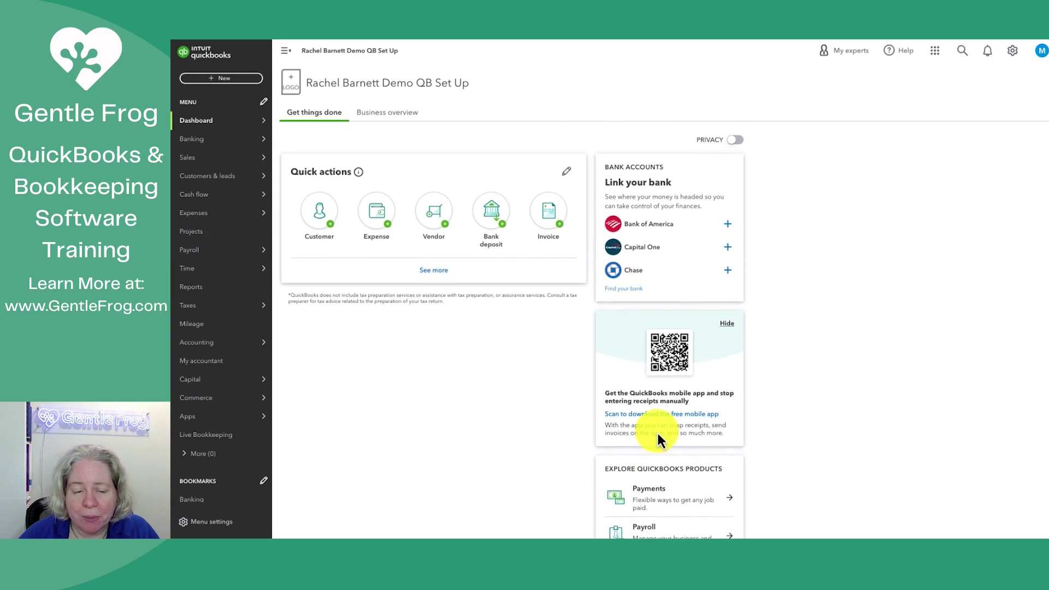
{"action": "left_click", "coordinate": [384, 115]}
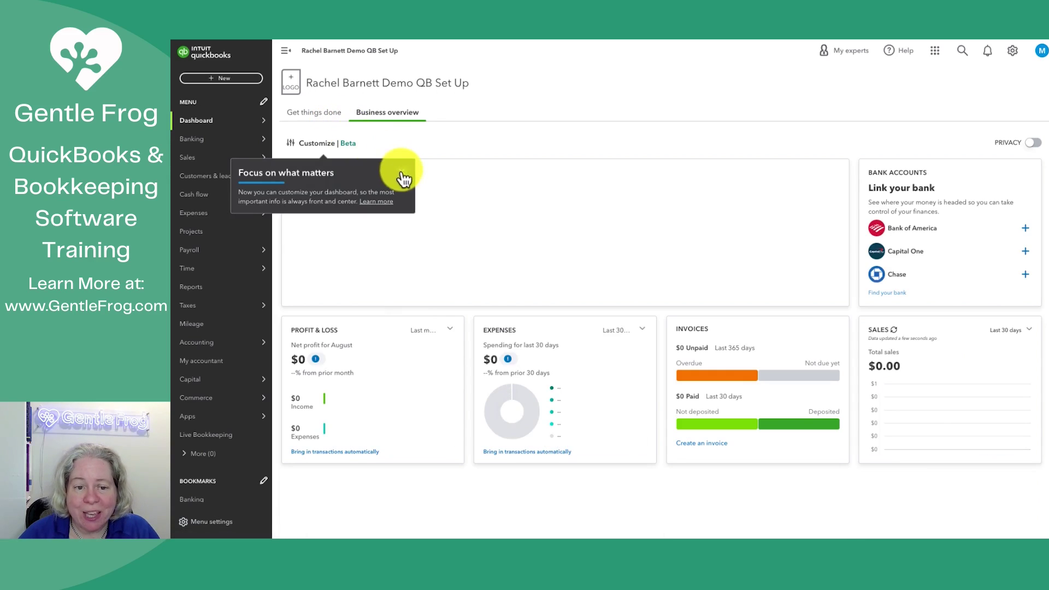
{"action": "left_click", "coordinate": [404, 178]}
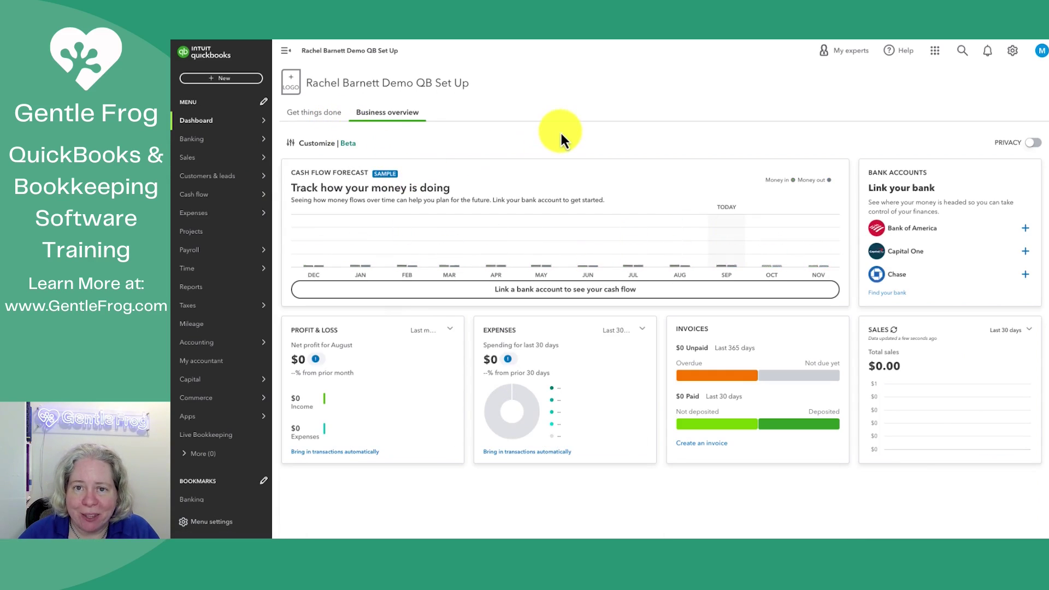
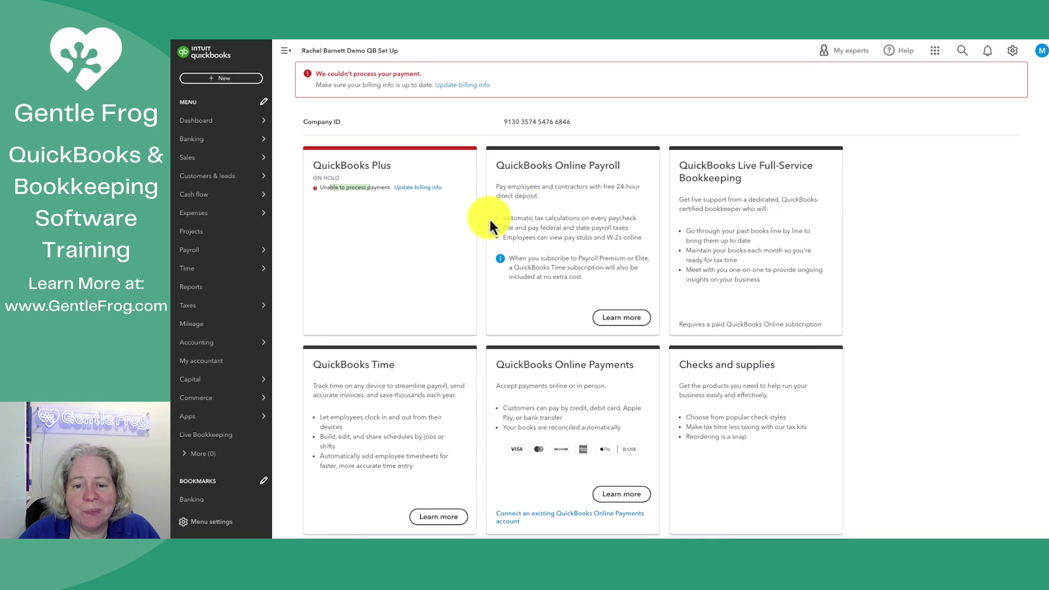
{"action": "left_click", "coordinate": [1012, 51]}
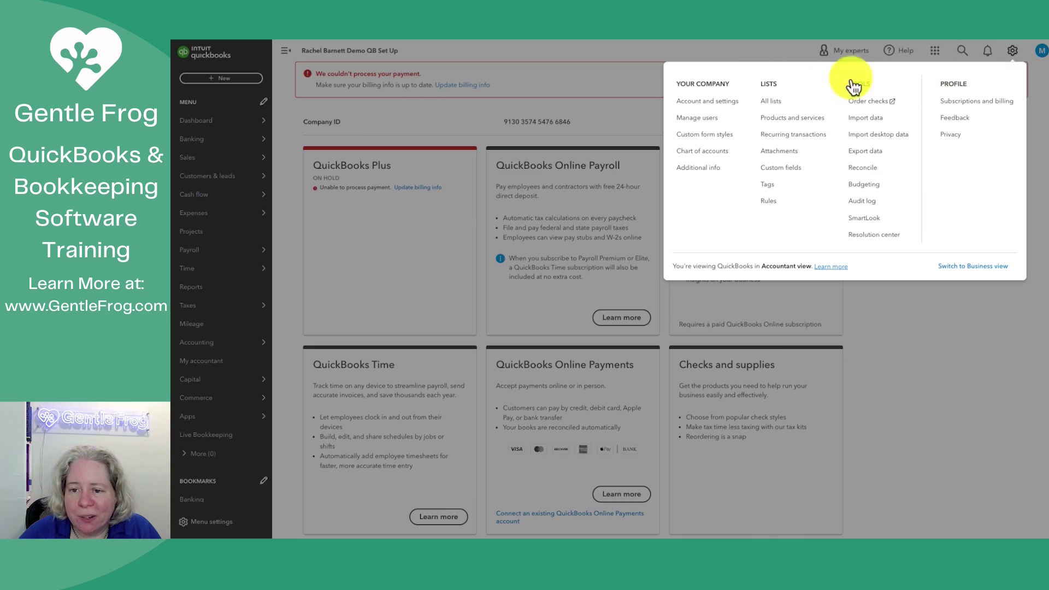
{"action": "left_click", "coordinate": [703, 104]}
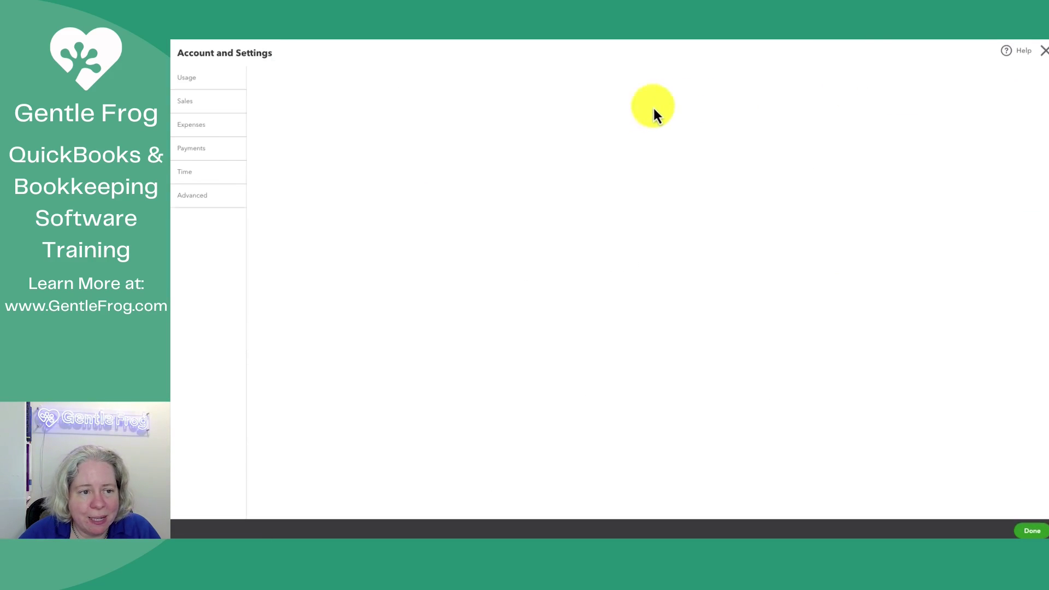
{"action": "left_click", "coordinate": [217, 109]}
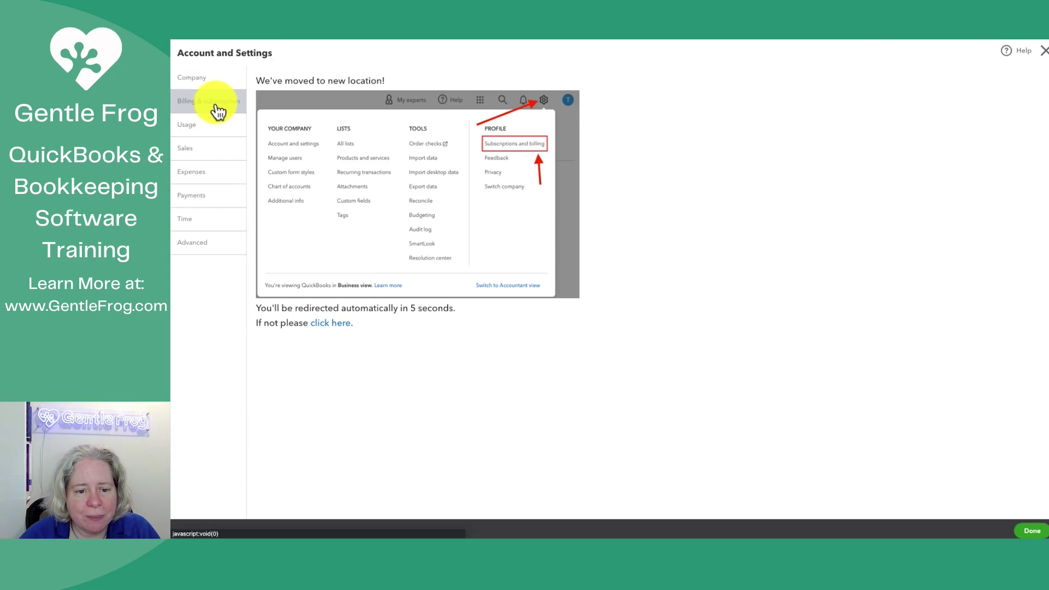
{"action": "left_click", "coordinate": [332, 323]}
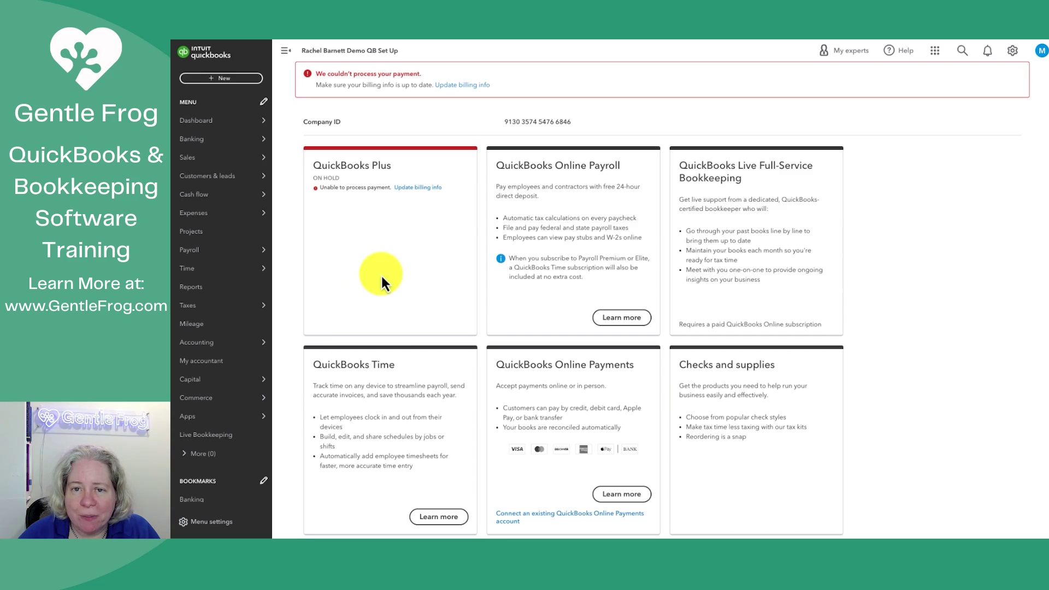
{"action": "scroll", "coordinate": [417, 281], "scroll_direction": "down", "scroll_amount": 1}
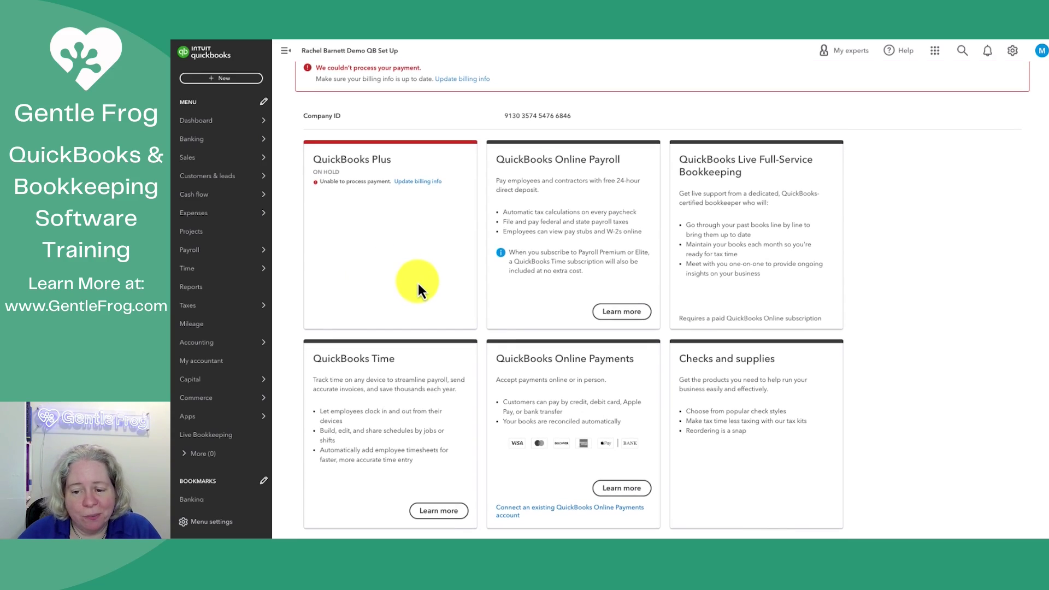
{"action": "scroll", "coordinate": [418, 281], "scroll_direction": "up", "scroll_amount": 1}
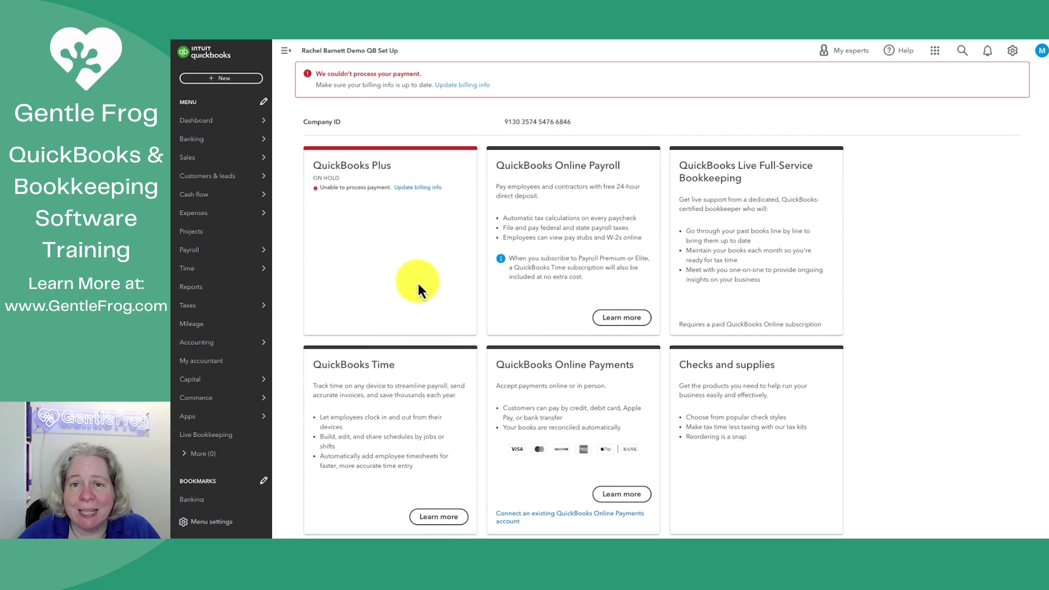